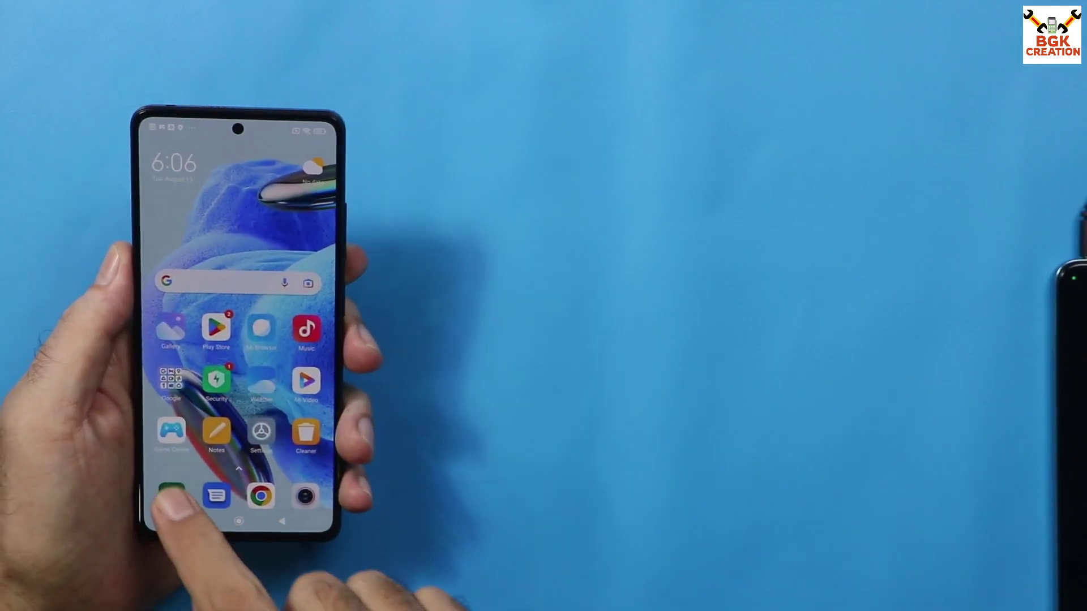
Step: Look at the Phone app's Call recording settings, then scroll down through the installed apps
left_click(170, 494)
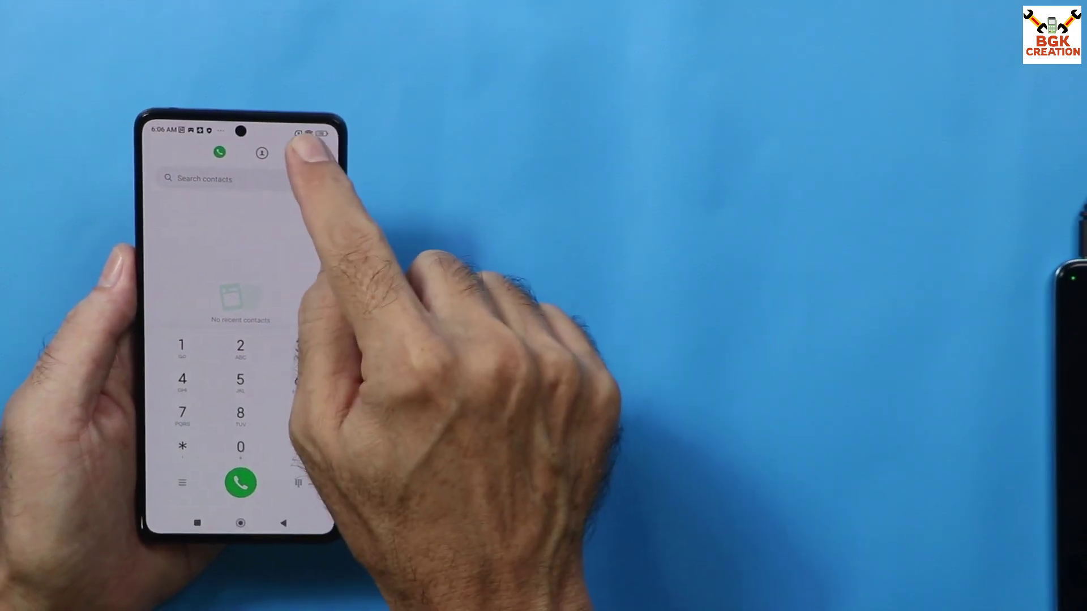
left_click(320, 151)
left_click(173, 239)
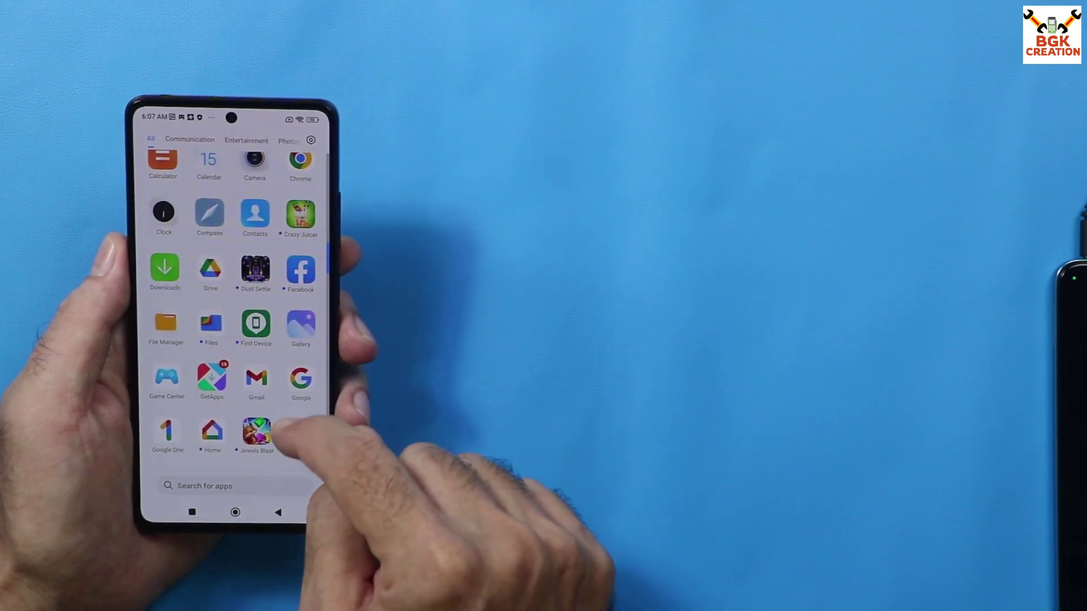
scroll(281, 397, "down", 3)
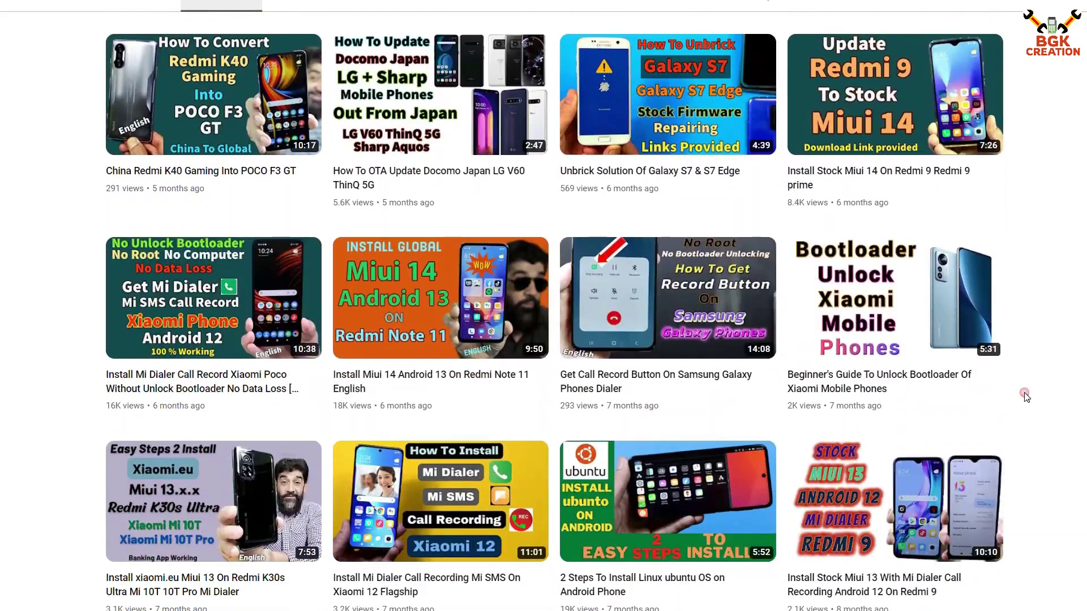
mouse_move(907, 392)
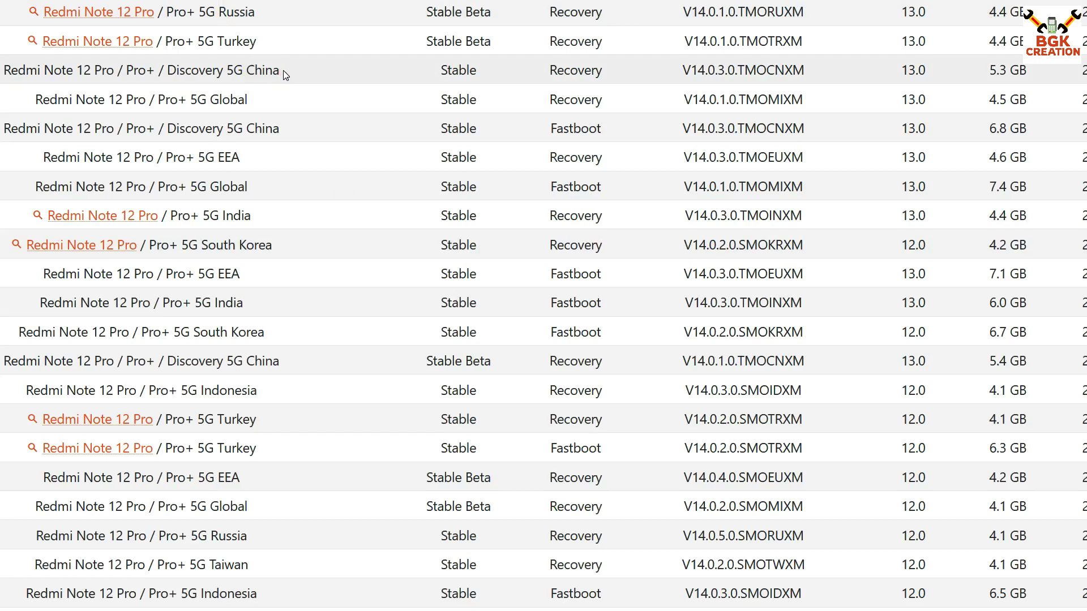
Step: Highlight the Discovery 5G China and Pro+ 5G Global region names in the ROM downloads table
left_click_drag(283, 70, 59, 81)
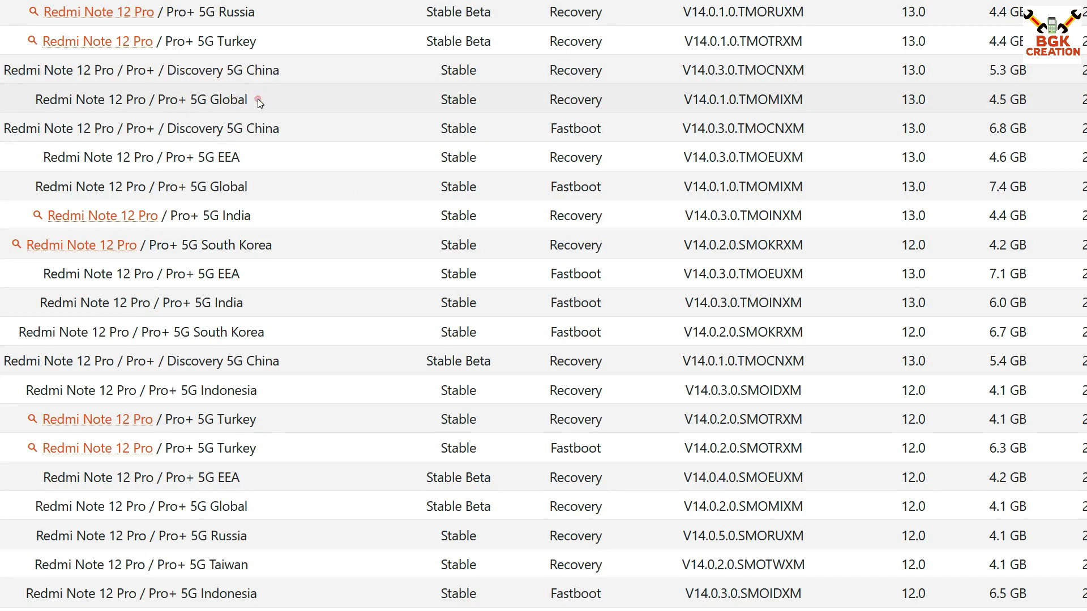
left_click_drag(251, 100, 121, 103)
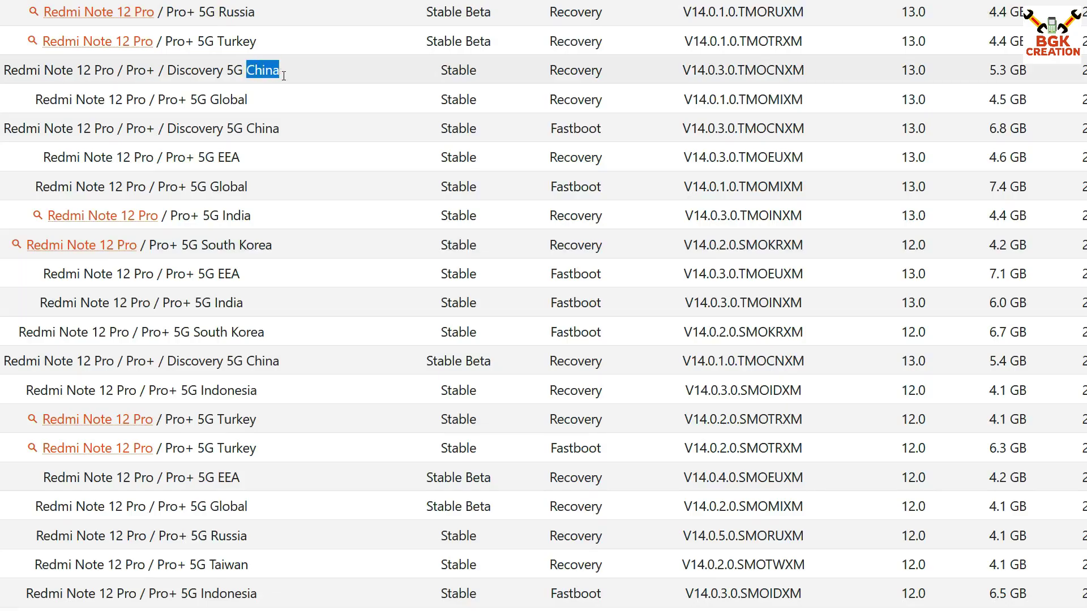
left_click_drag(281, 72, 226, 76)
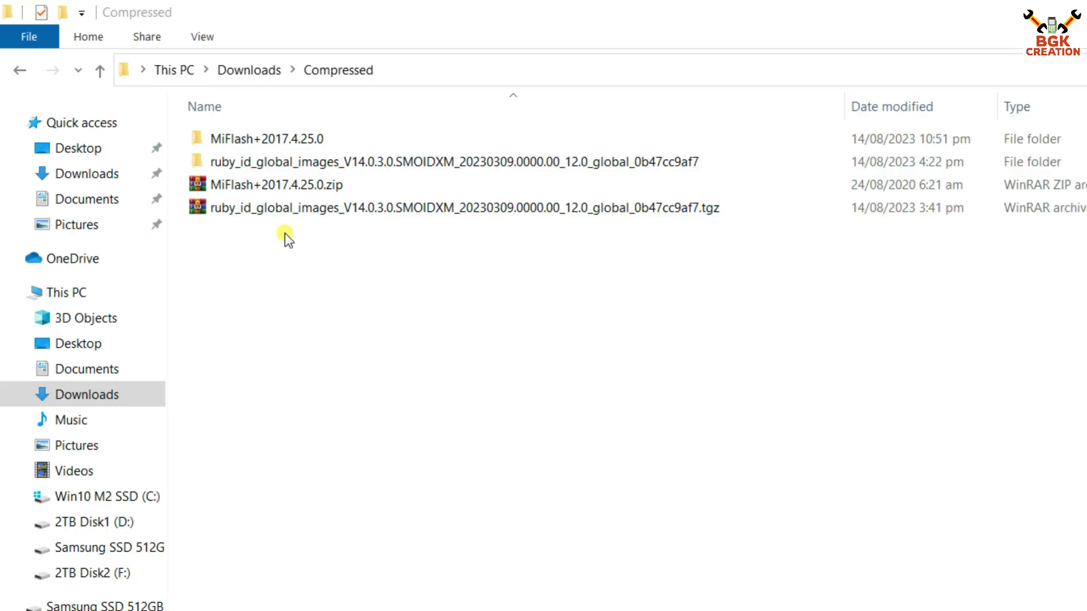
Step: Select the MiFlash+2017.4.25.0.zip archive, then open the MiFlash+2017.4.25.0 folder showing the .msi installer
left_click(263, 214)
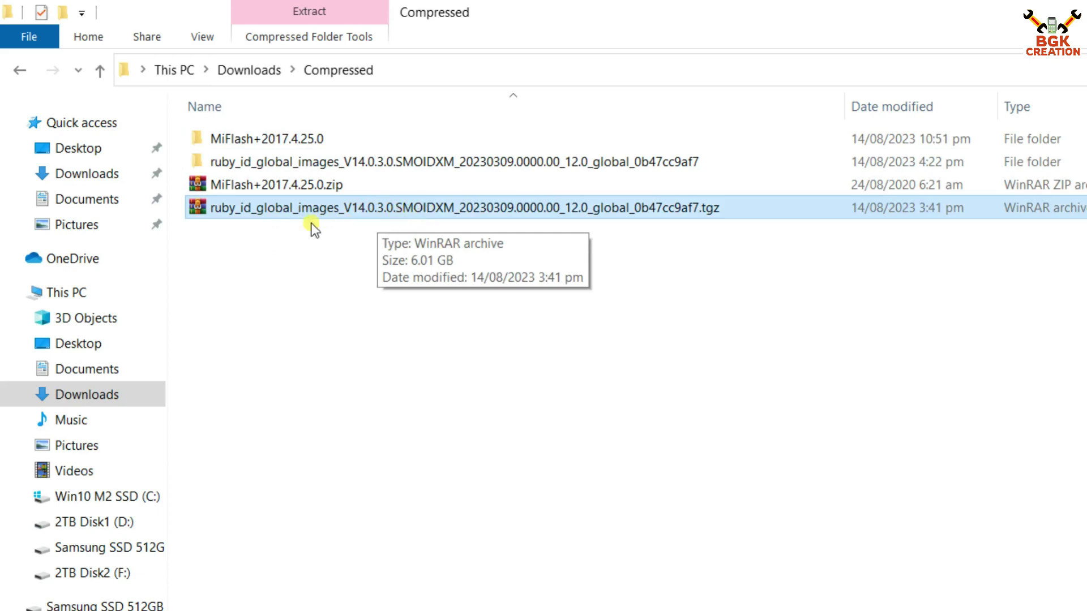
left_click(296, 191)
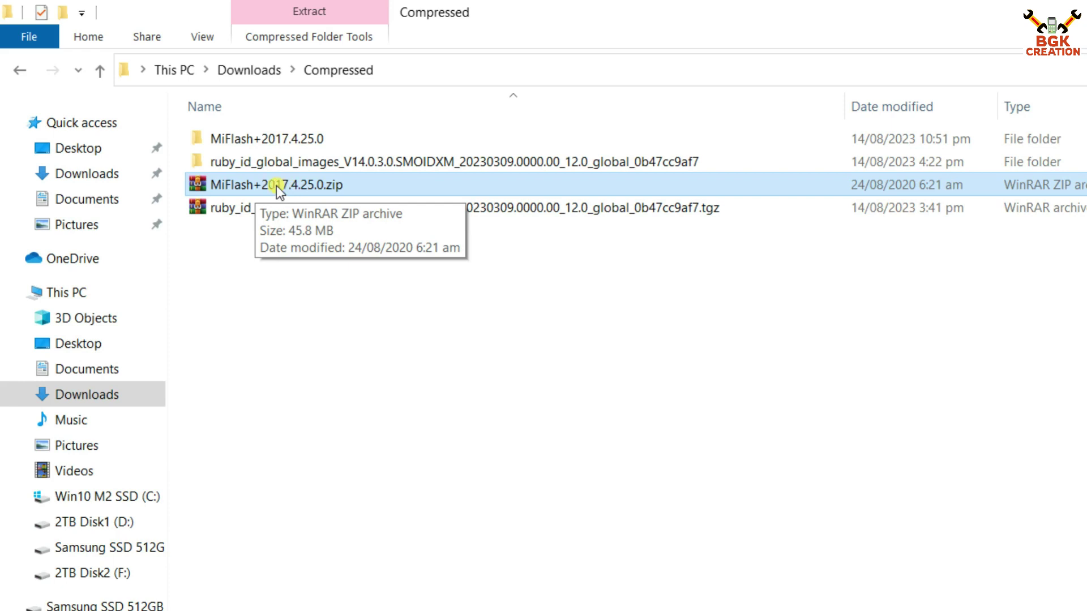
right_click(244, 187)
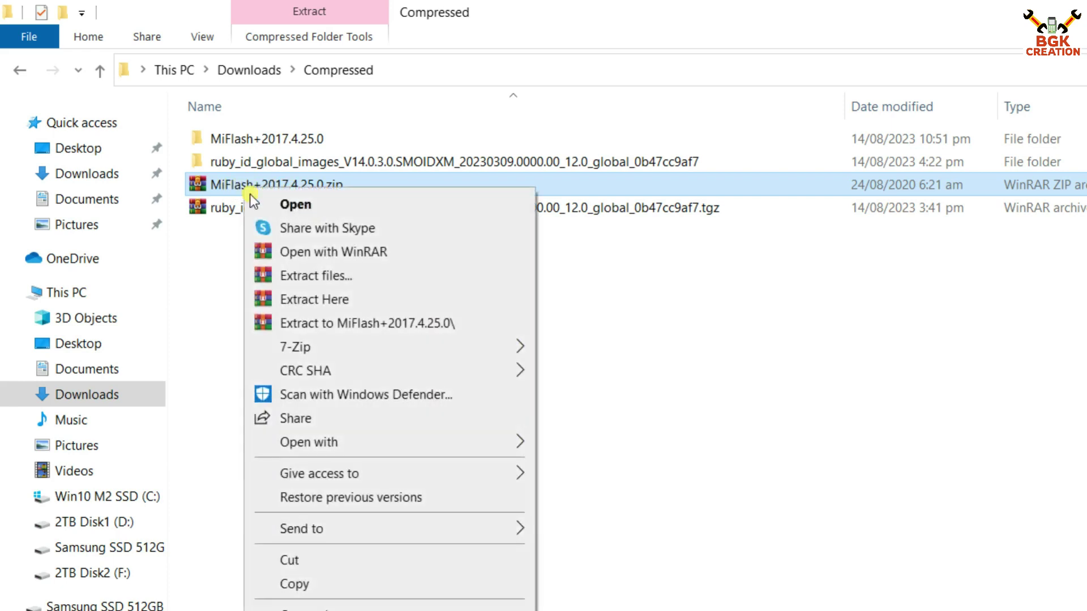
left_click(216, 304)
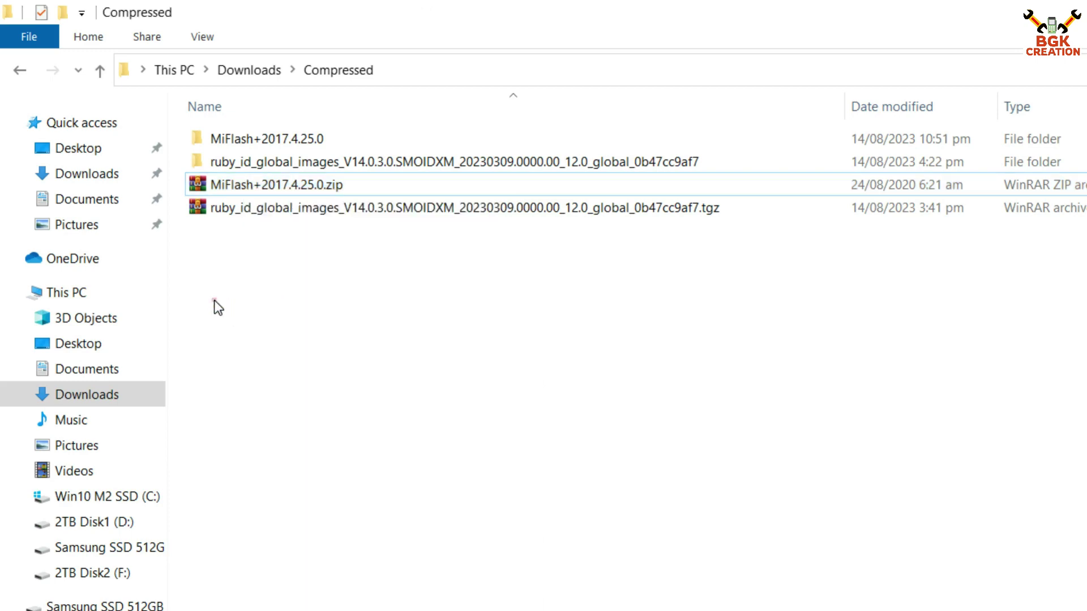
double_click(244, 142)
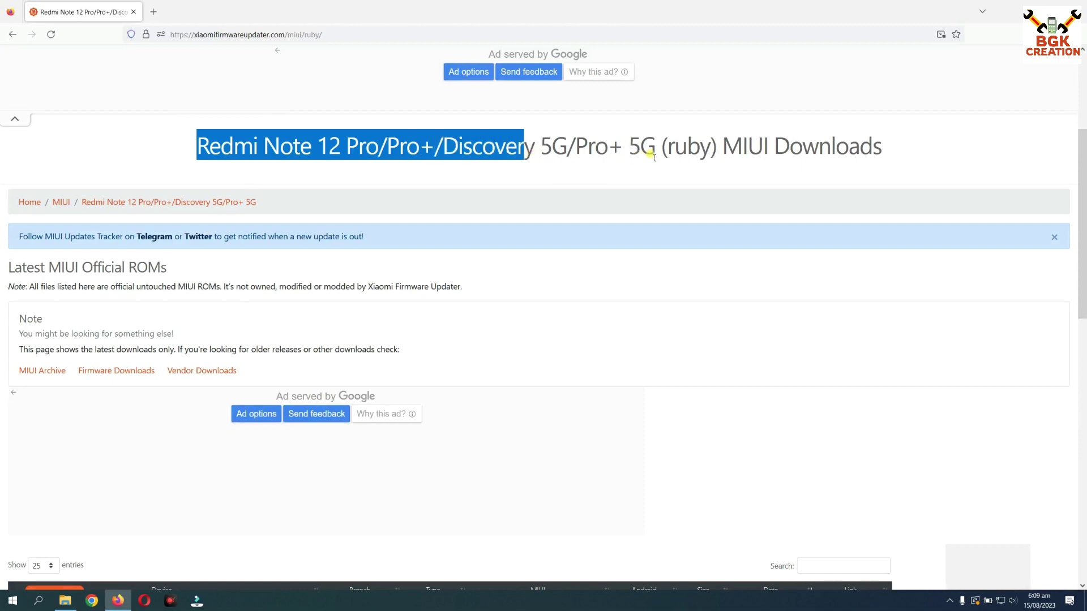
Step: Open the V14.0.3.0.SMOIDXM page from the Redmi Note 12 Pro / Pro+ 5G Indonesia row
left_click(674, 150)
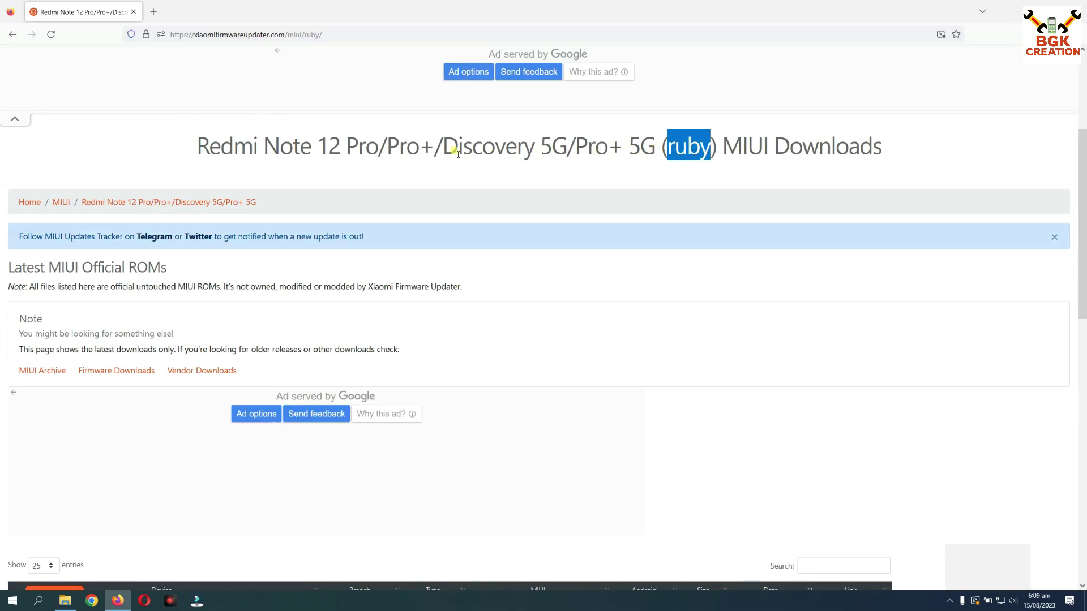
scroll(332, 155, "down", 8)
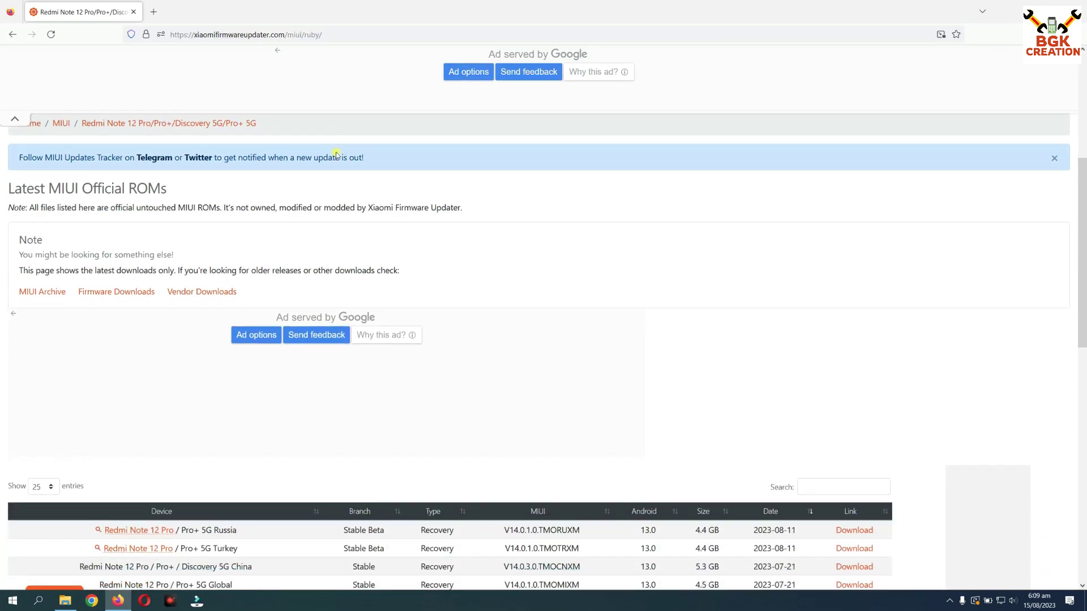
scroll(283, 141, "up", 1)
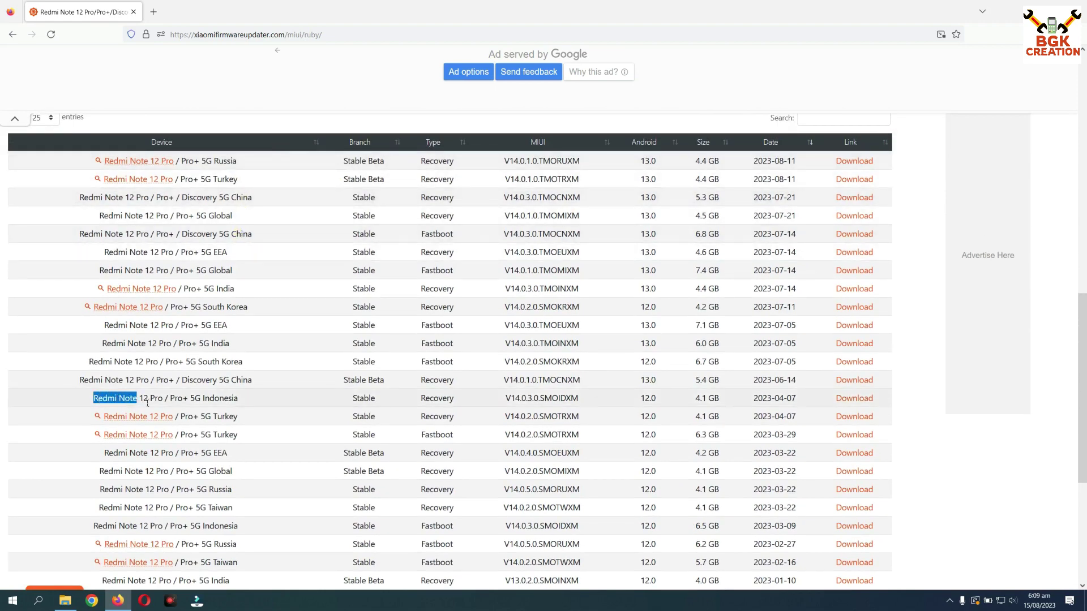
left_click_drag(150, 403, 216, 406)
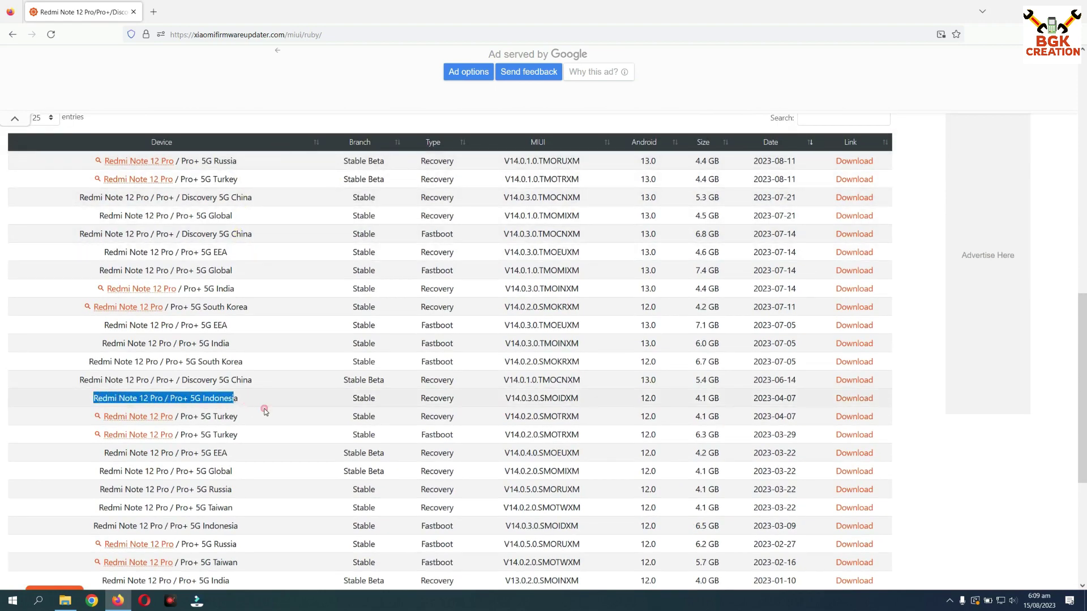
left_click(847, 401)
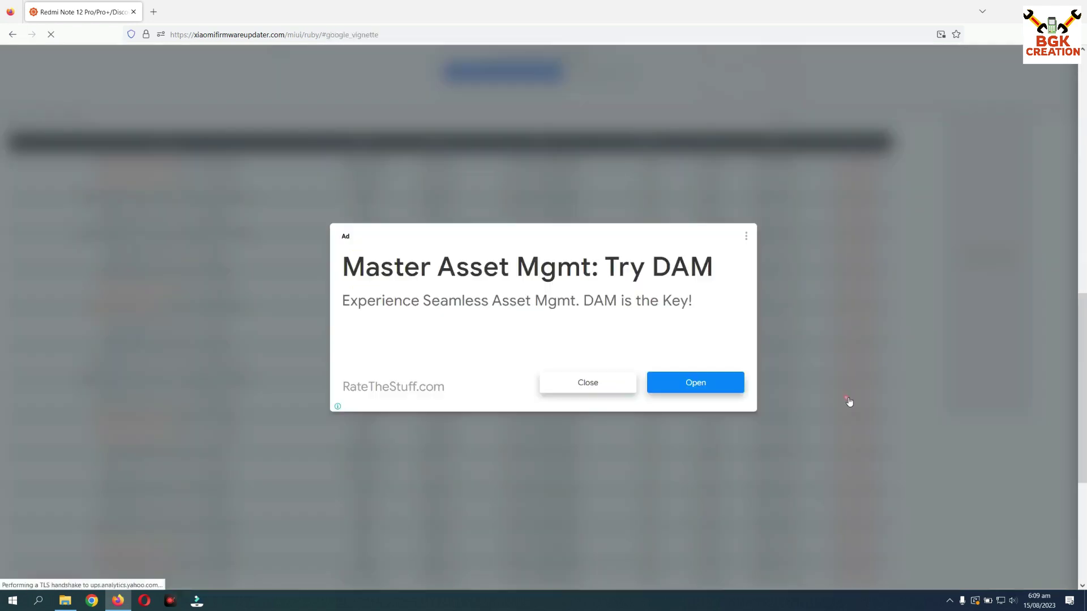
scroll(461, 324, "down", 5)
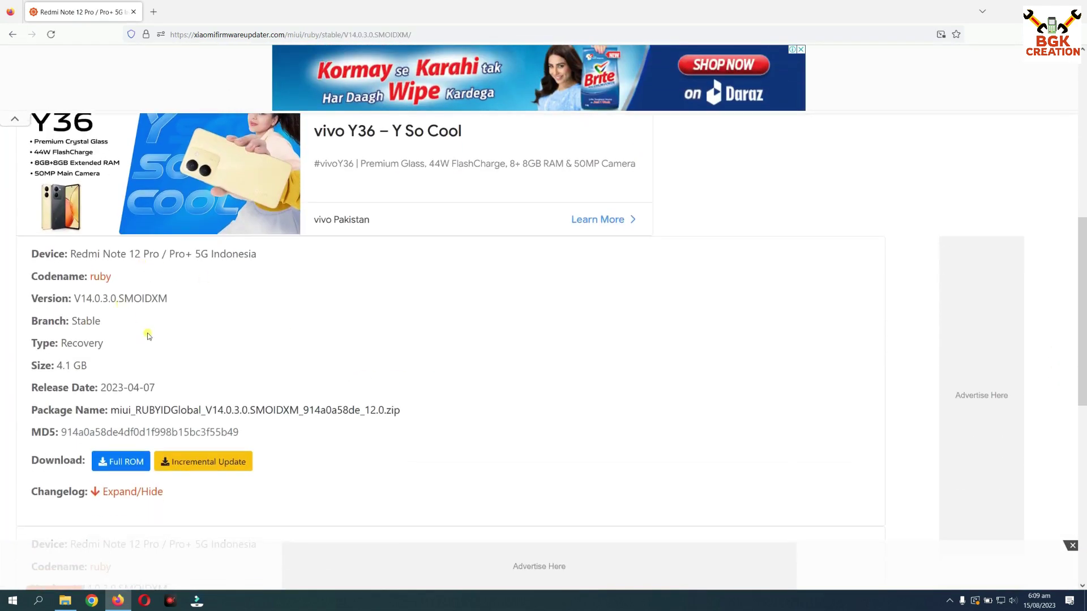
Step: Highlight the Recovery, Fastboot and ruby labels, then download the 6.5 GB Fastboot Full ROM
scroll(117, 291, "down", 1)
left_click_drag(88, 293, 74, 294)
scroll(164, 287, "down", 5)
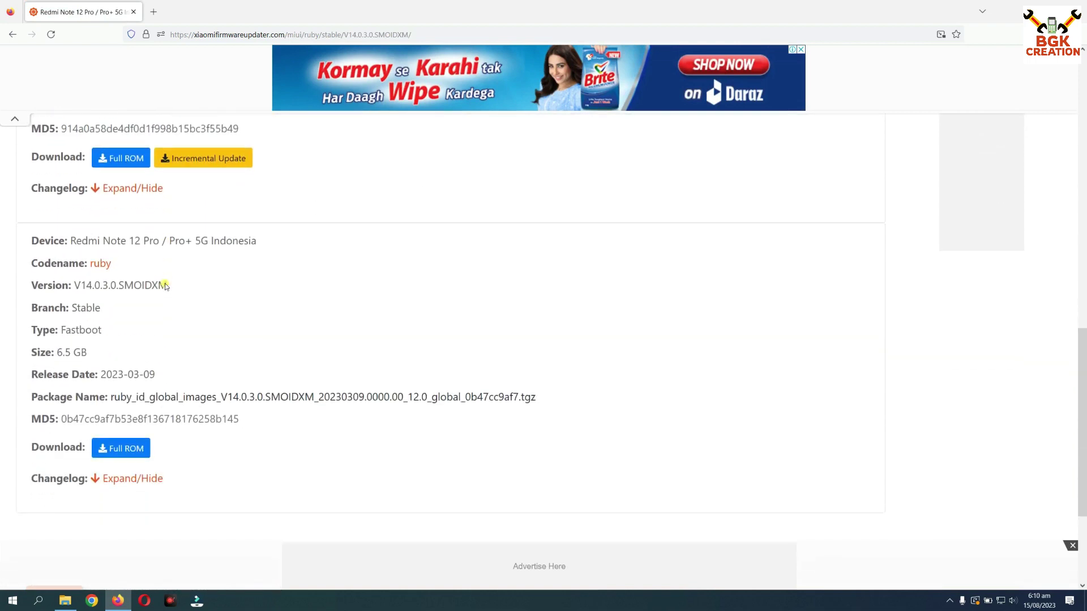
left_click_drag(94, 304, 69, 306)
scroll(72, 304, "up", 2)
left_click(113, 346)
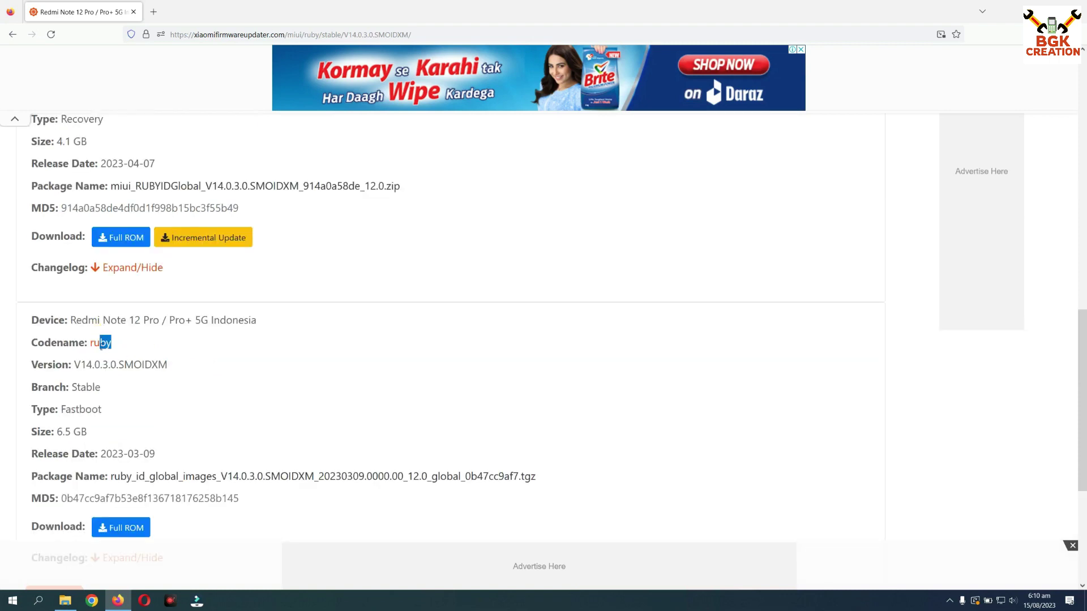
left_click_drag(101, 345, 162, 321)
scroll(164, 354, "down", 2)
left_click(126, 415)
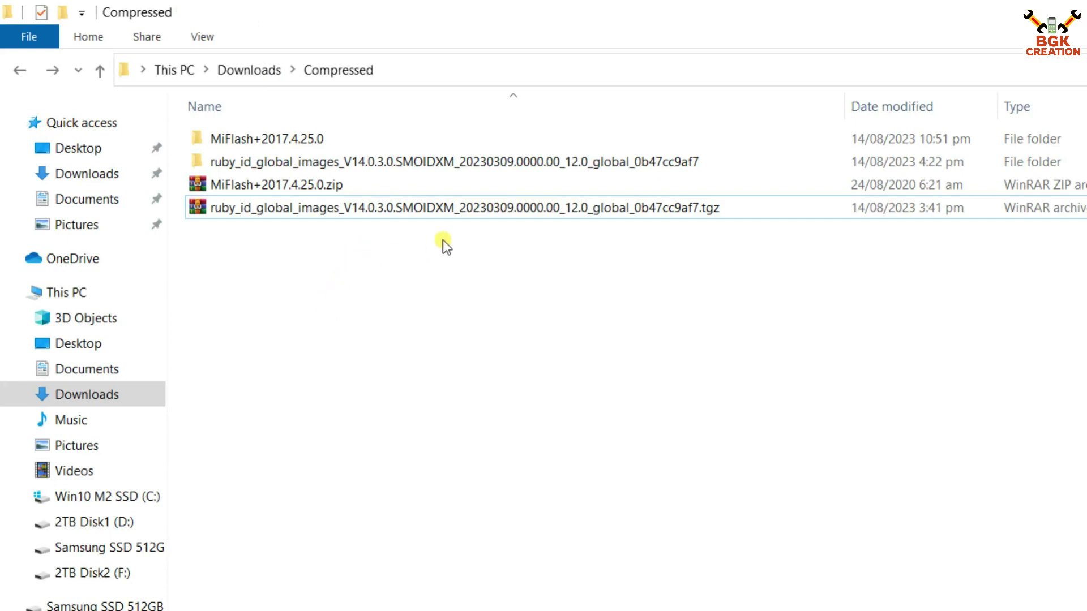
Step: Extract the ROM .tgz archive into its own ruby_id_global_images folder
left_click(442, 217)
right_click(413, 213)
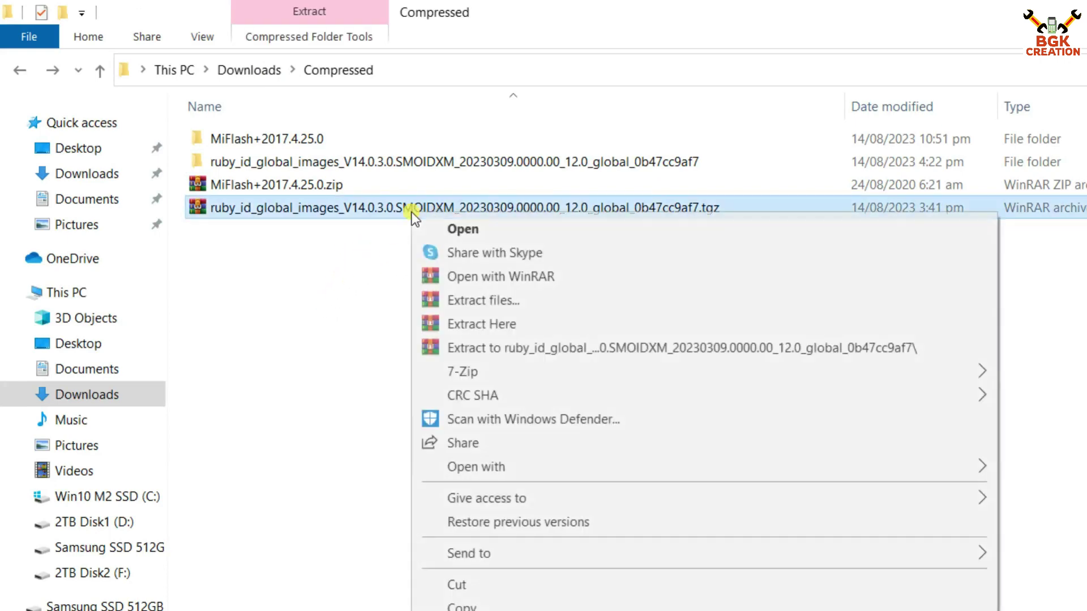
left_click(568, 347)
Step: Browse into the extracted folder's inner images folder, then return to the parent ROM folder
double_click(403, 160)
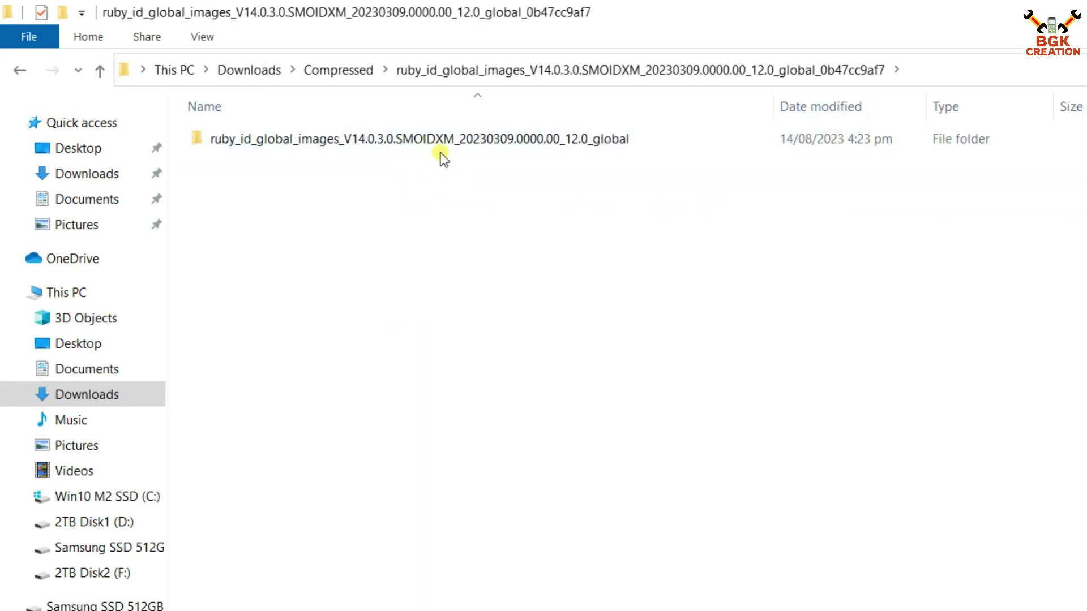
left_click(408, 143)
double_click(407, 141)
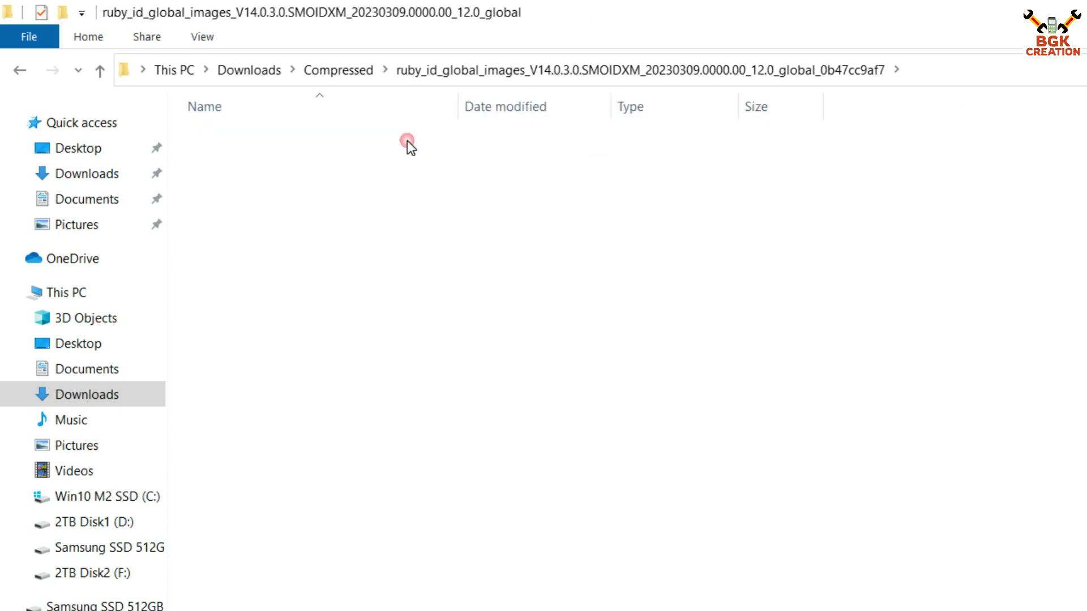
left_click(306, 481)
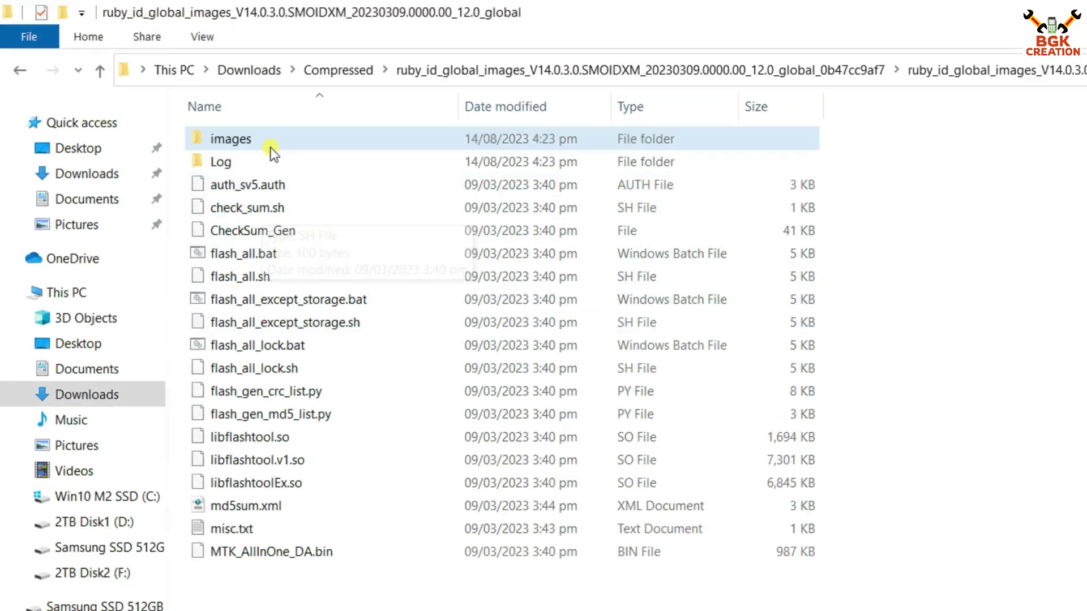
left_click(20, 55)
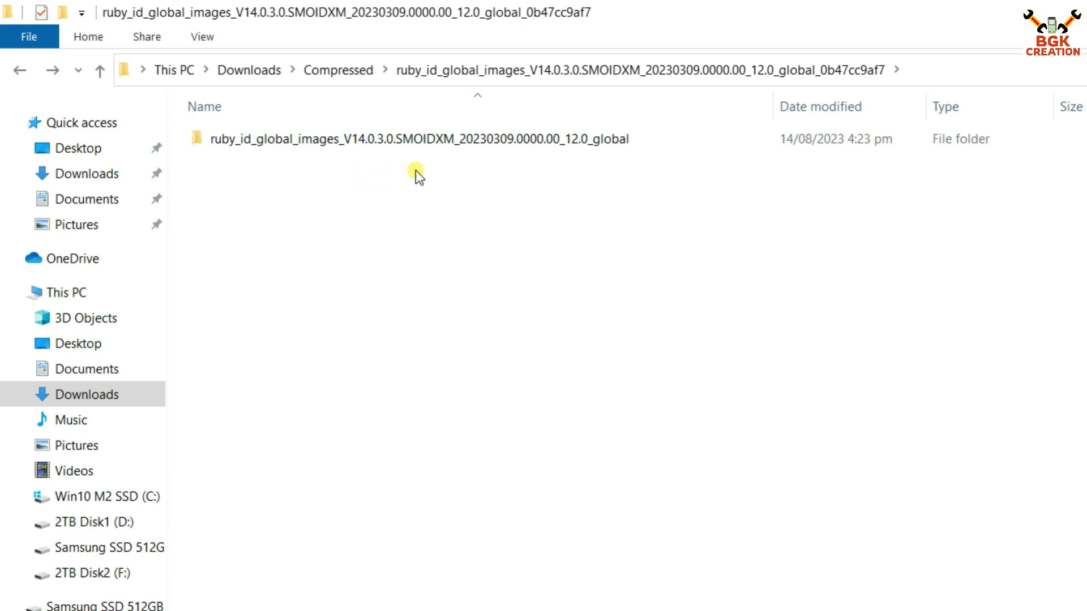
Step: Copy the extracted ruby_id_global_images ROM folder and go to the Win10 M2 SSD (C:) drive
double_click(427, 141)
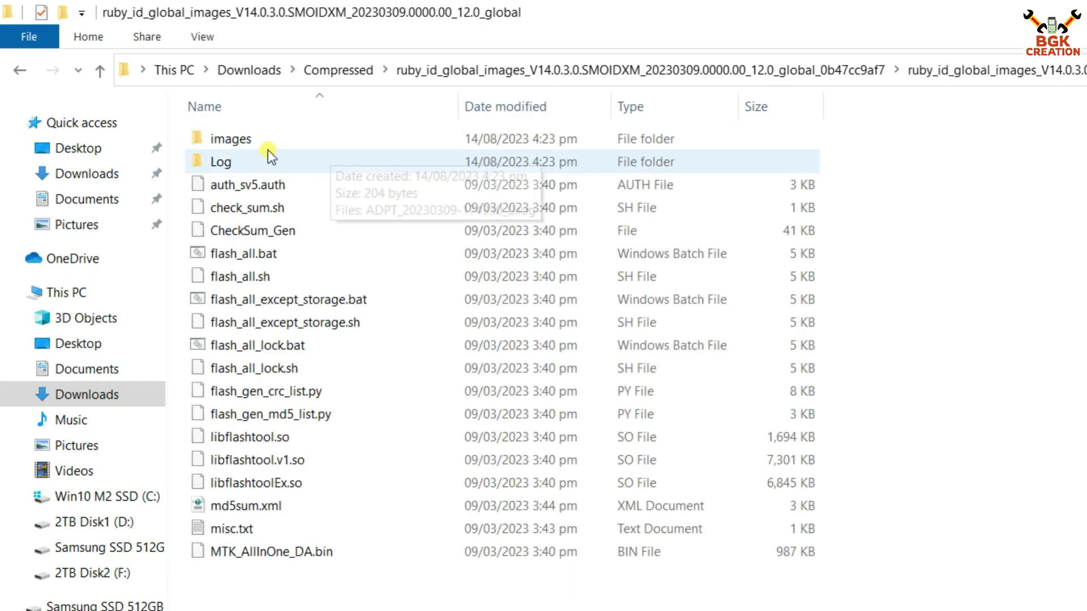
left_click(17, 73)
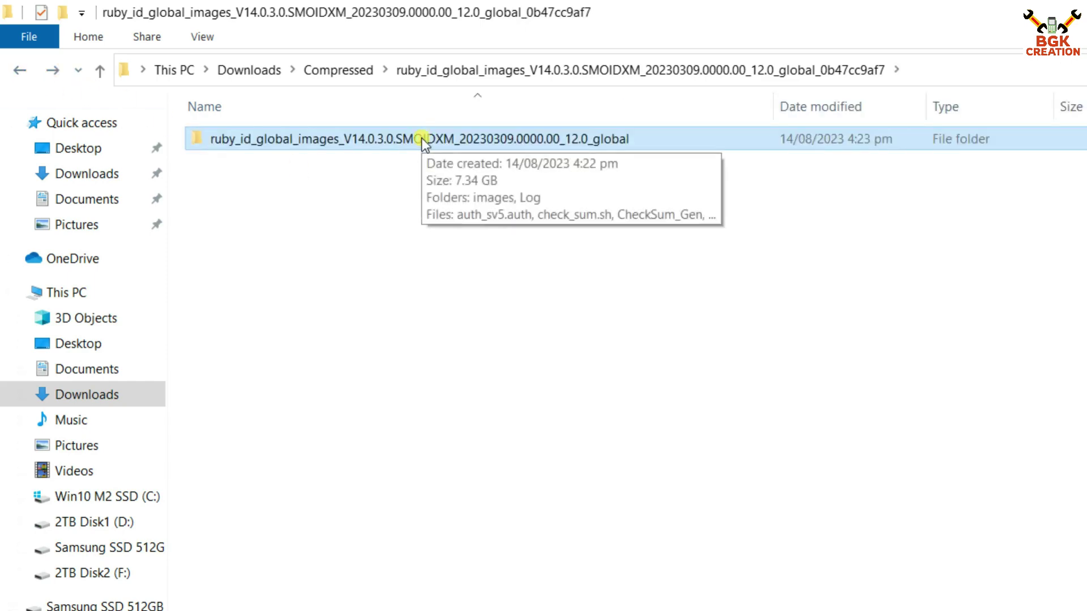
right_click(425, 143)
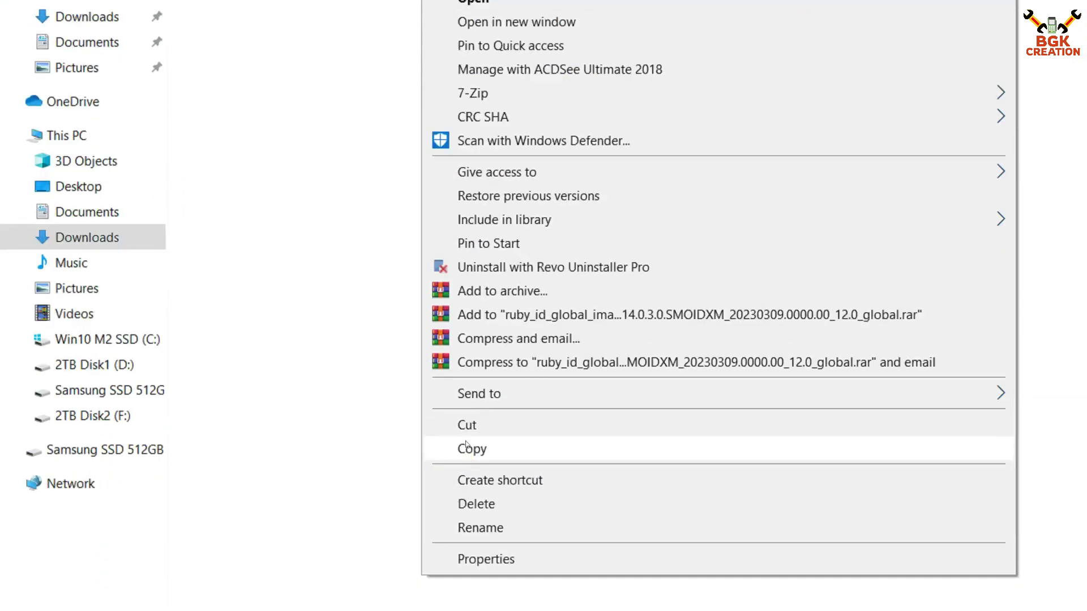
left_click(467, 448)
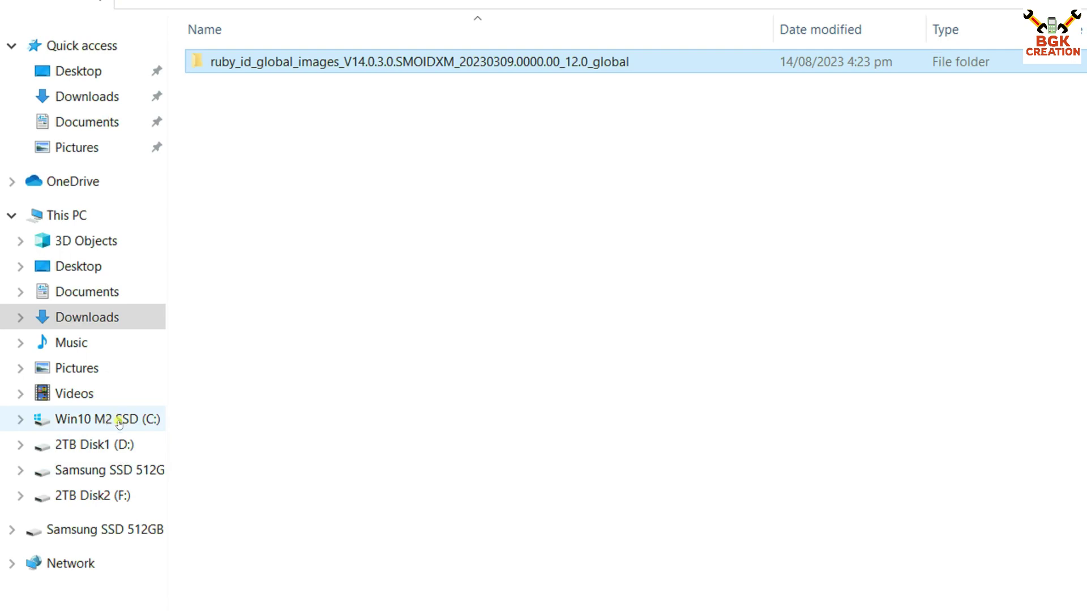
mouse_move(330, 66)
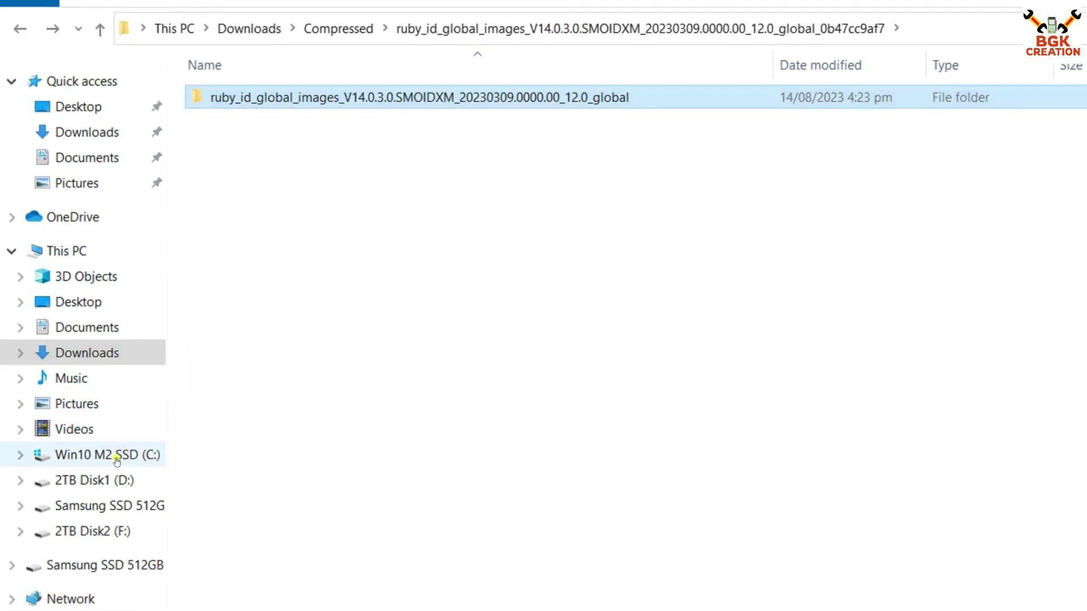
left_click(116, 460)
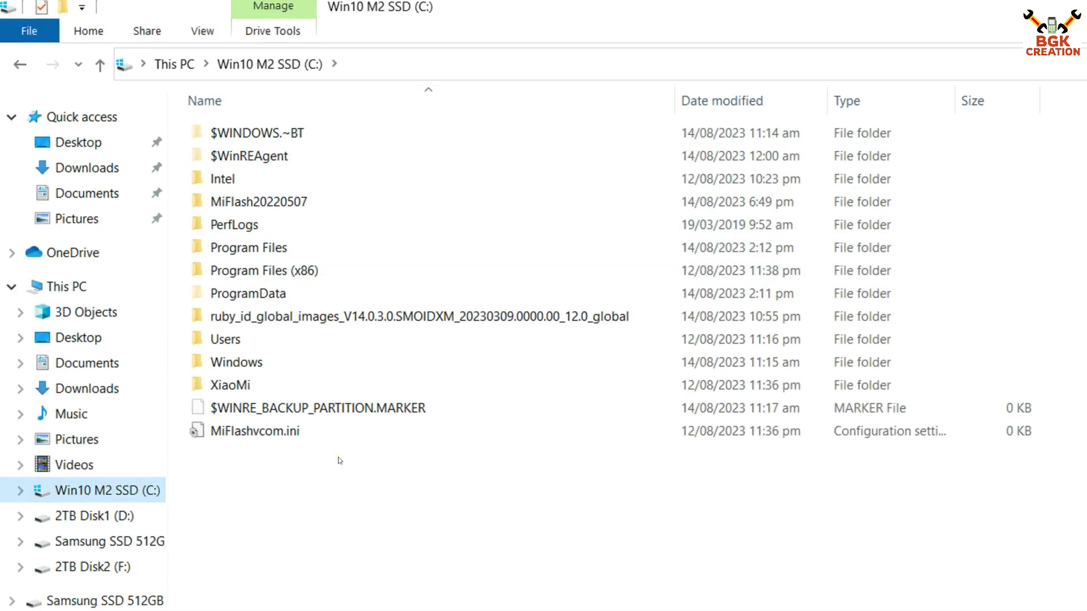
Step: Paste the ROM folder into C: and shorten its name to end at V14.0.3.0.SMOIDXM
right_click(339, 460)
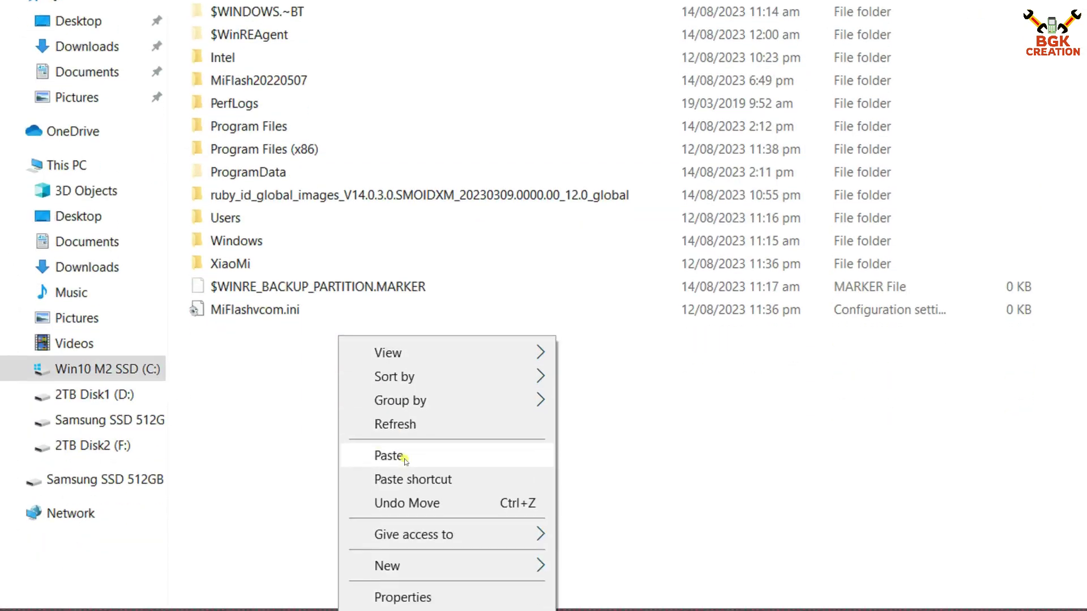
left_click(405, 460)
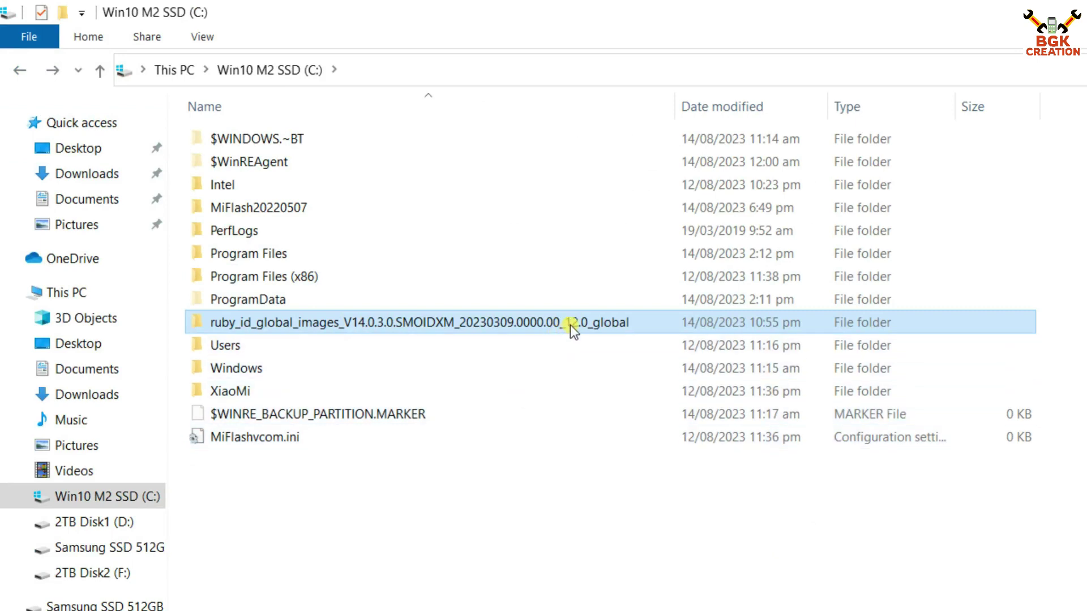
mouse_move(572, 323)
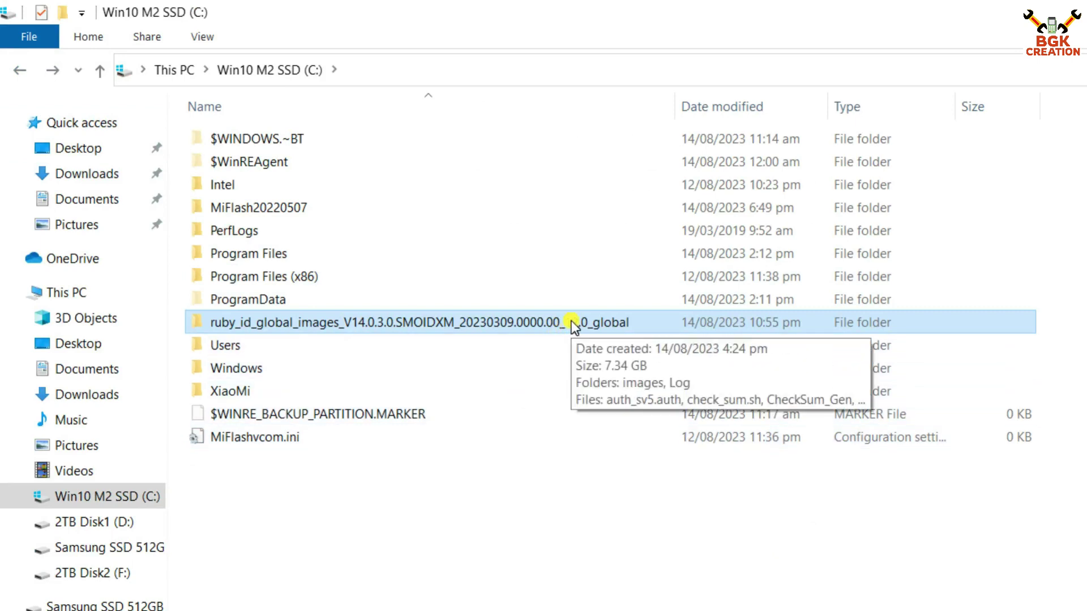
left_click(572, 323)
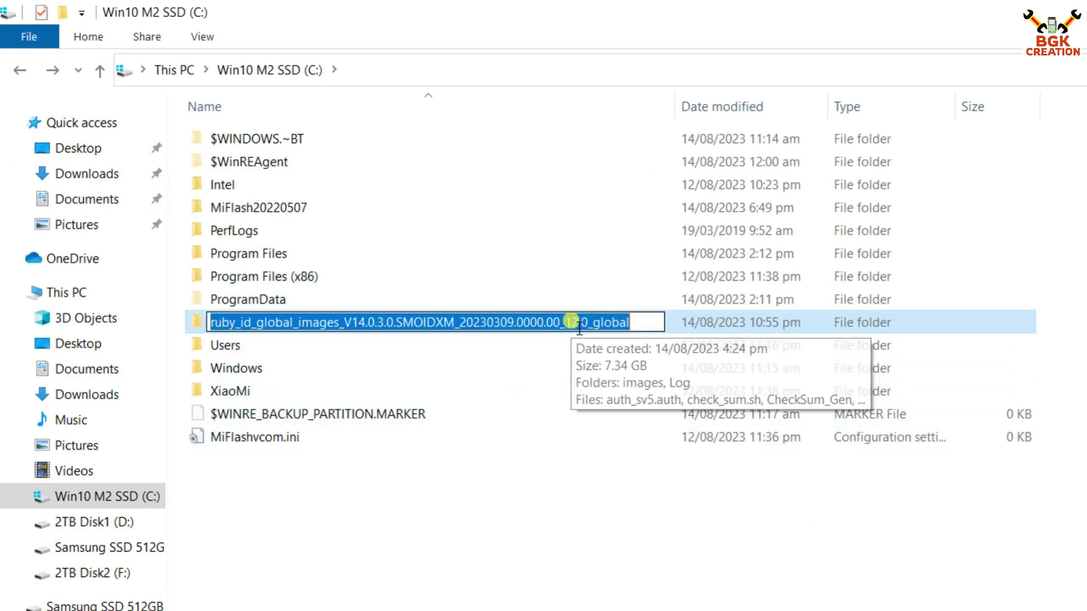
left_click(644, 330)
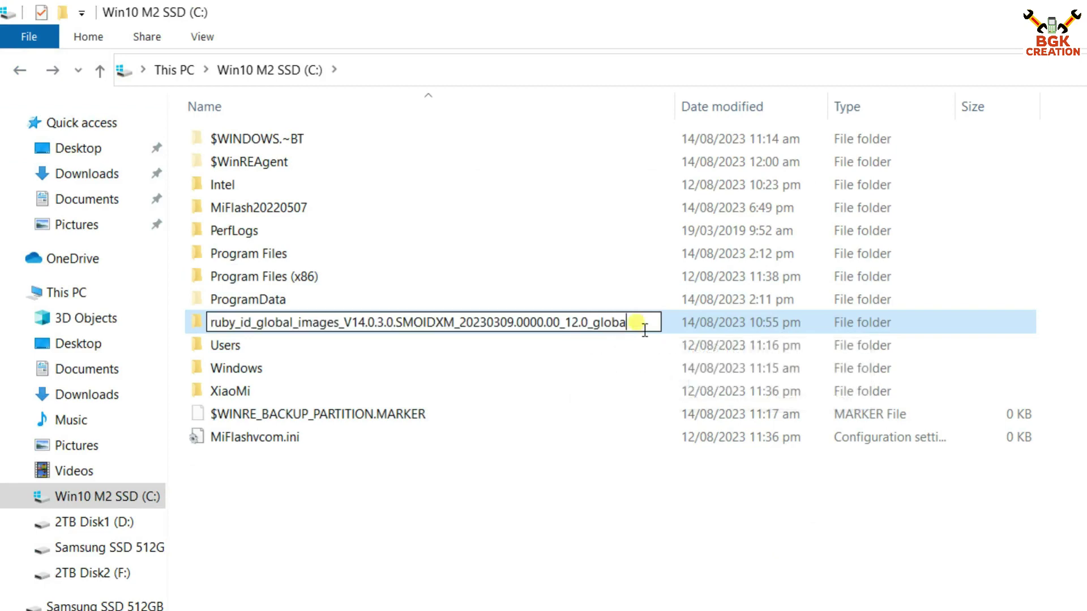
key("BackSpace")
key("BackSpace")
key("BackSpace")
key("BackSpace")
key("BackSpace")
key("BackSpace")
key("BackSpace")
key("BackSpace")
key("BackSpace")
key("BackSpace")
key("BackSpace")
key("BackSpace")
key("BackSpace")
key("BackSpace")
key("BackSpace")
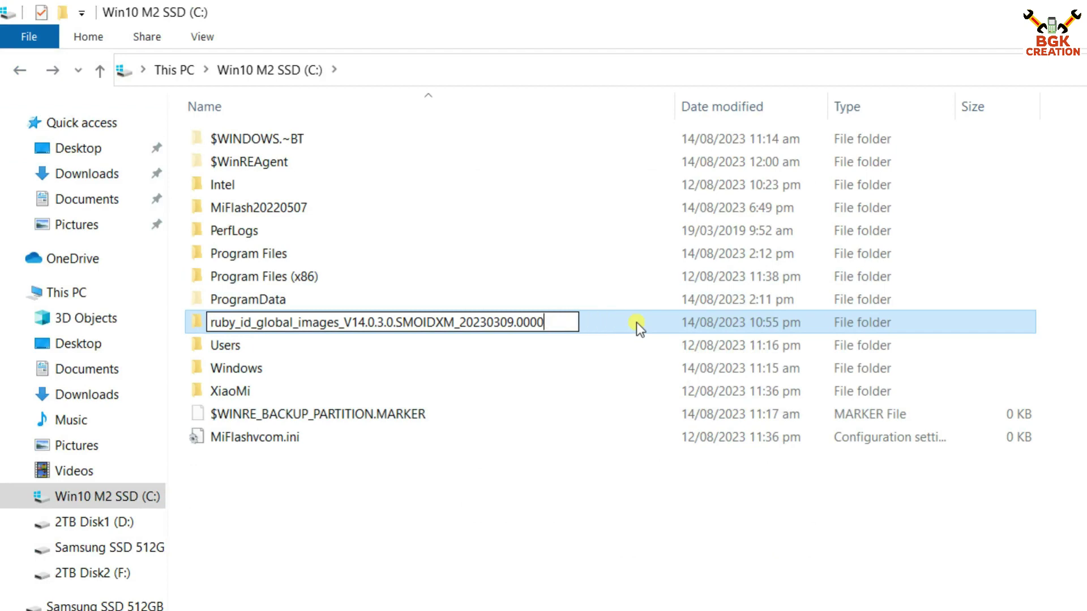
key("BackSpace")
key("BackSpace")
key("BackSpace")
key("BackSpace")
key("BackSpace")
key("BackSpace")
key("BackSpace")
key("BackSpace")
key("BackSpace")
key("BackSpace")
key("BackSpace")
key("BackSpace")
key("BackSpace")
key("BackSpace")
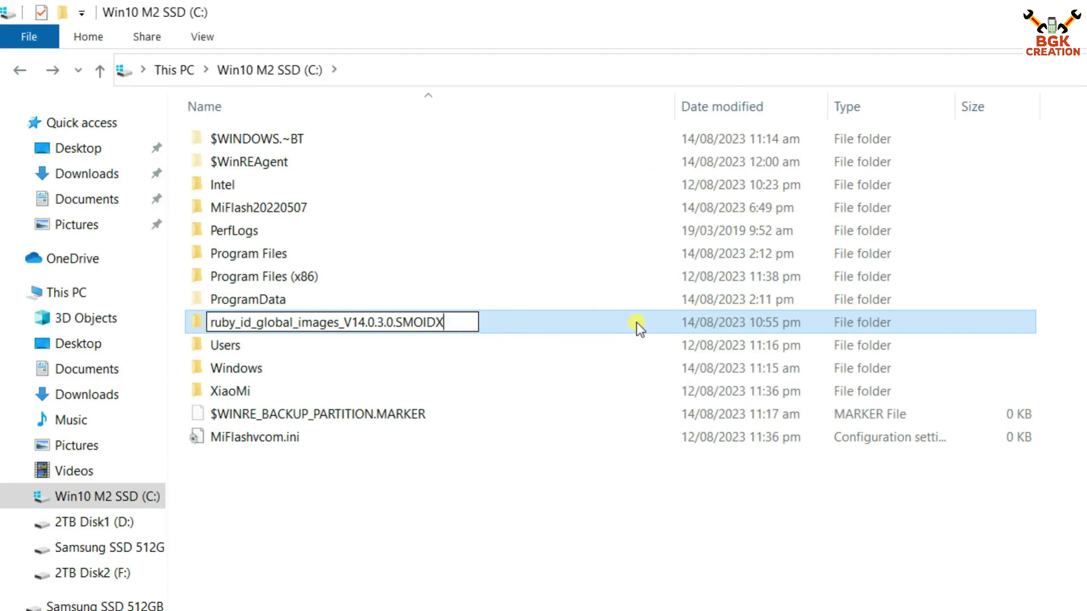
type("M")
key("Return")
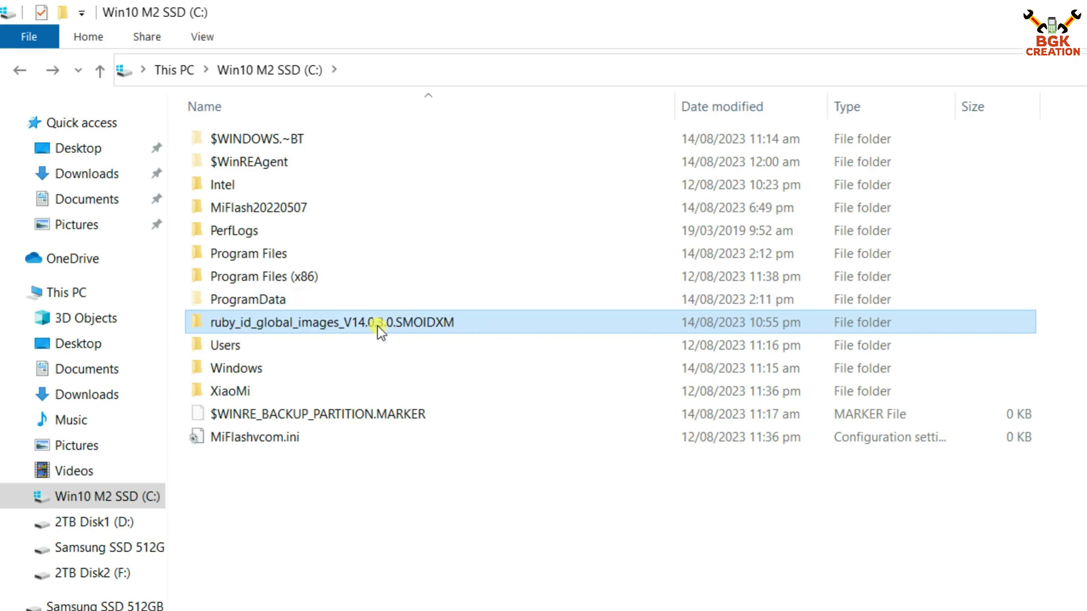
mouse_move(325, 325)
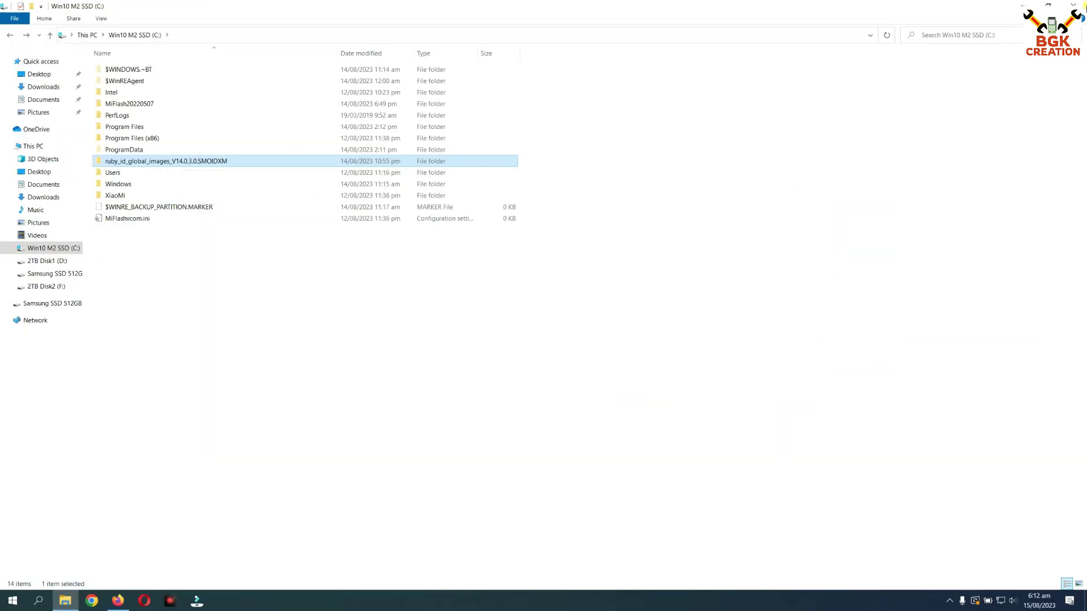
Step: Launch MiFlash from the desktop and review the five installed USB drivers in the Driver dialog
left_click(1026, 5)
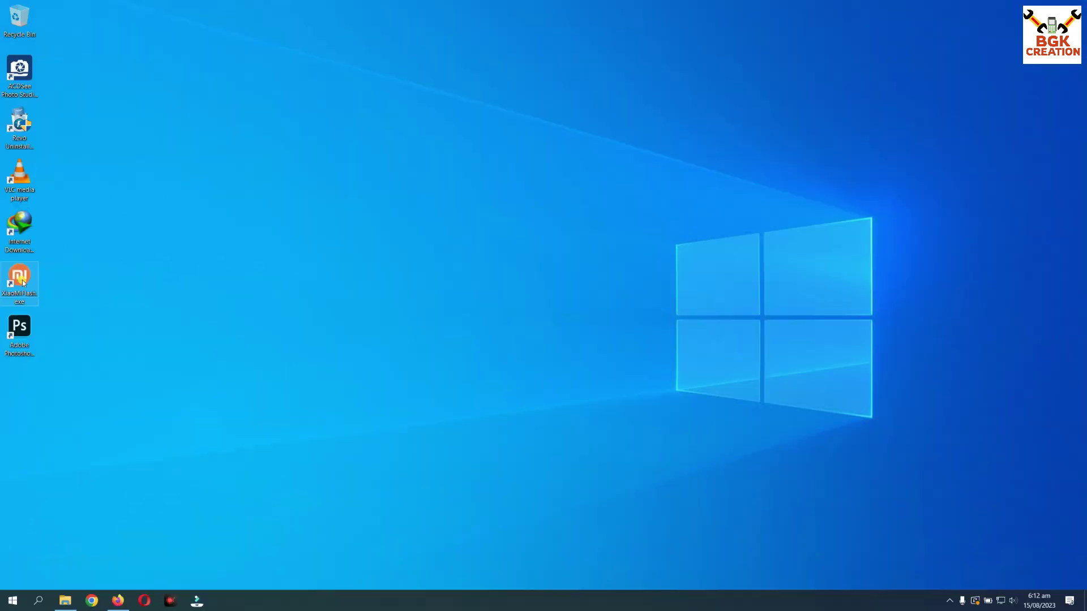
double_click(21, 279)
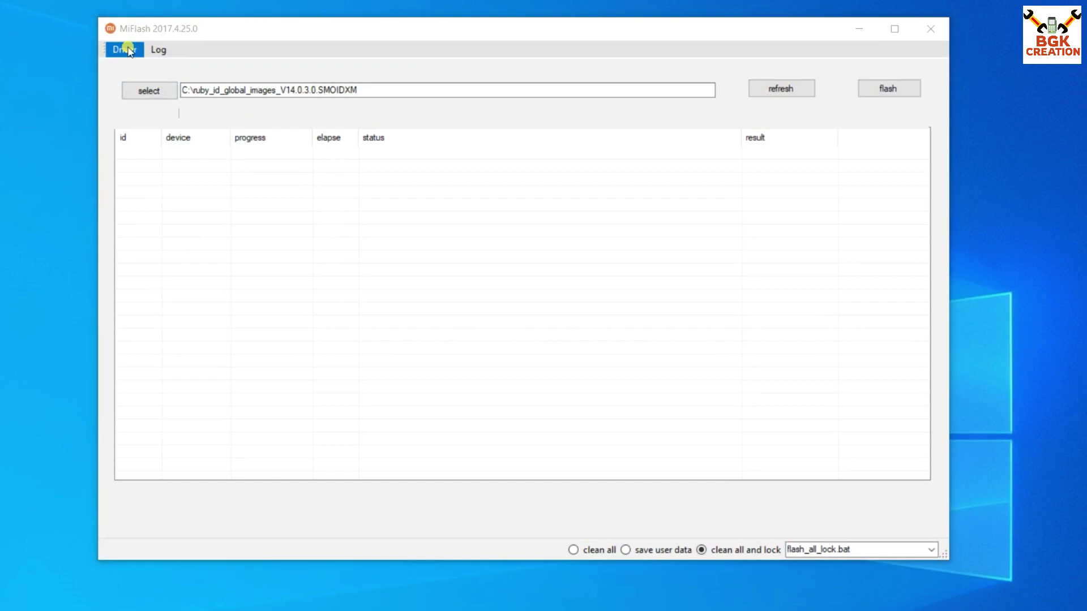
left_click(129, 49)
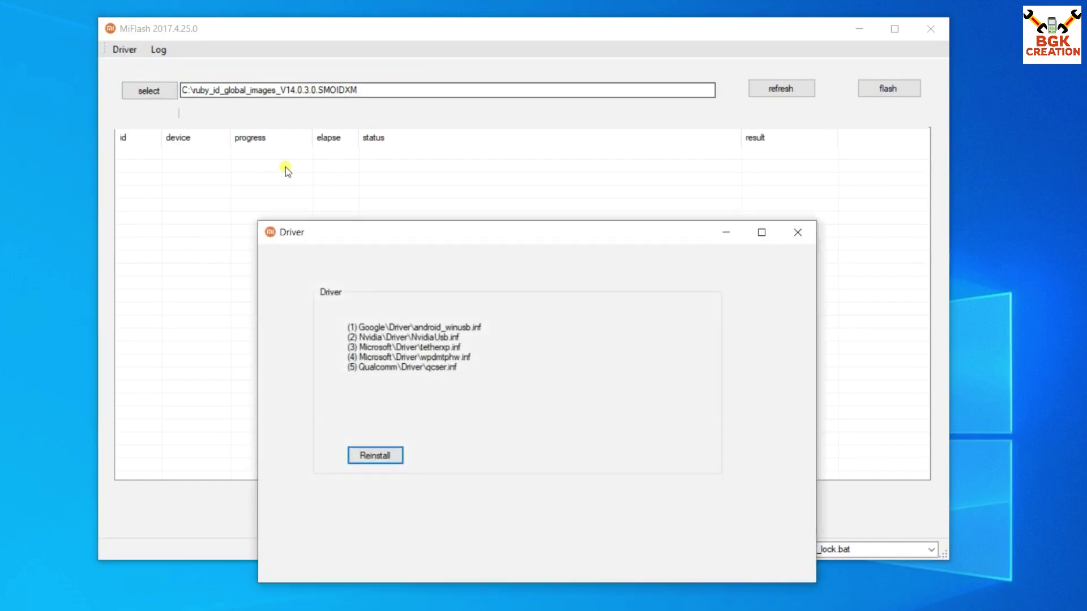
left_click_drag(310, 125, 265, 71)
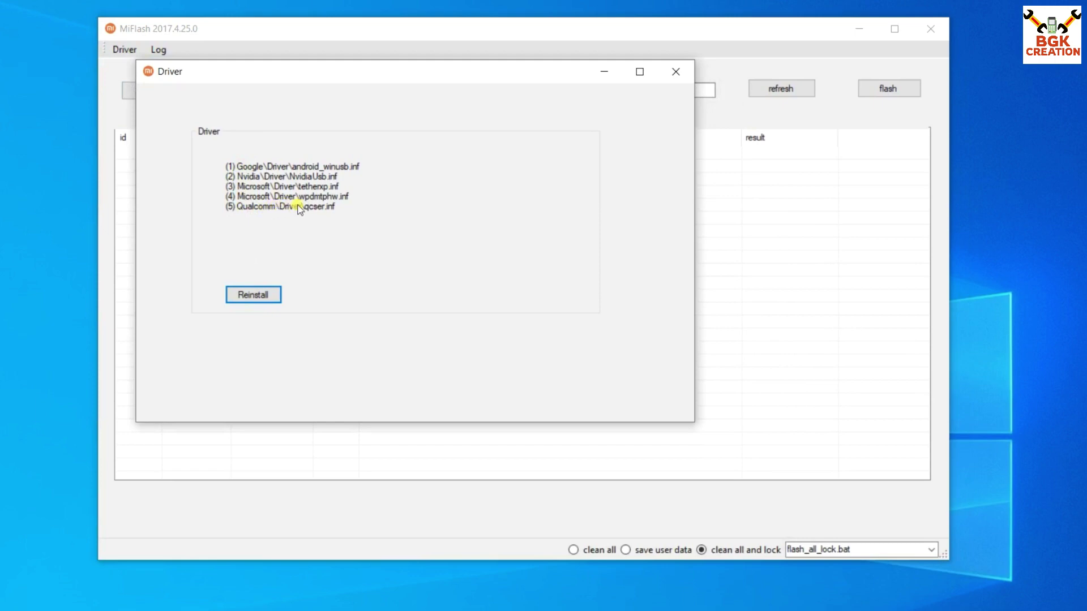
left_click(672, 72)
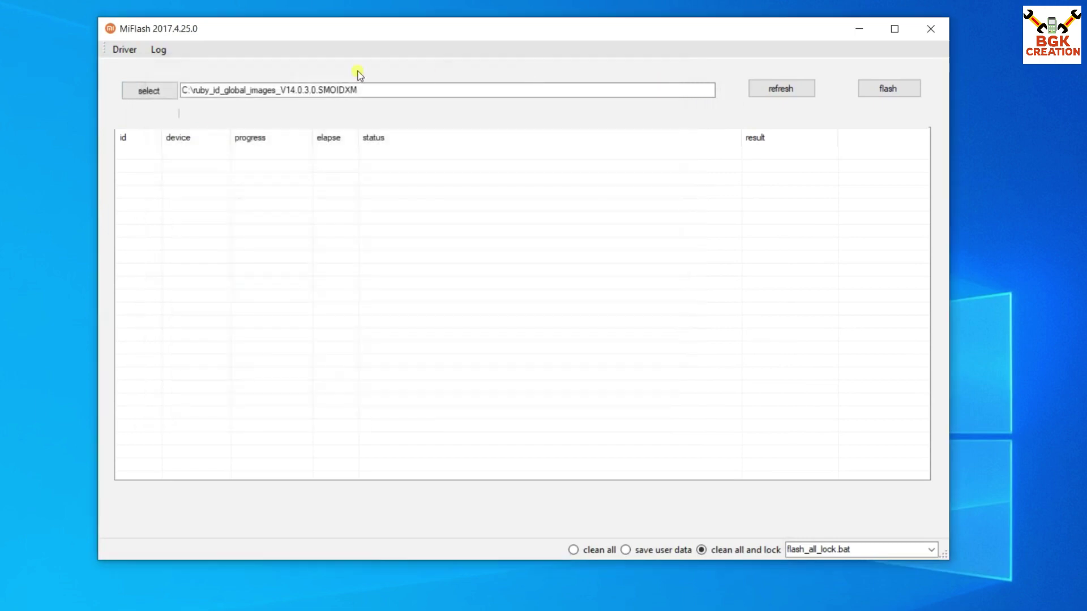
Step: Browse This PC > Win10 M2 SSD (C:) and choose ruby_id_global_images_V14.0.3.0.SMOIDXM as the ROM folder
left_click(145, 95)
left_click_drag(515, 291, 217, 49)
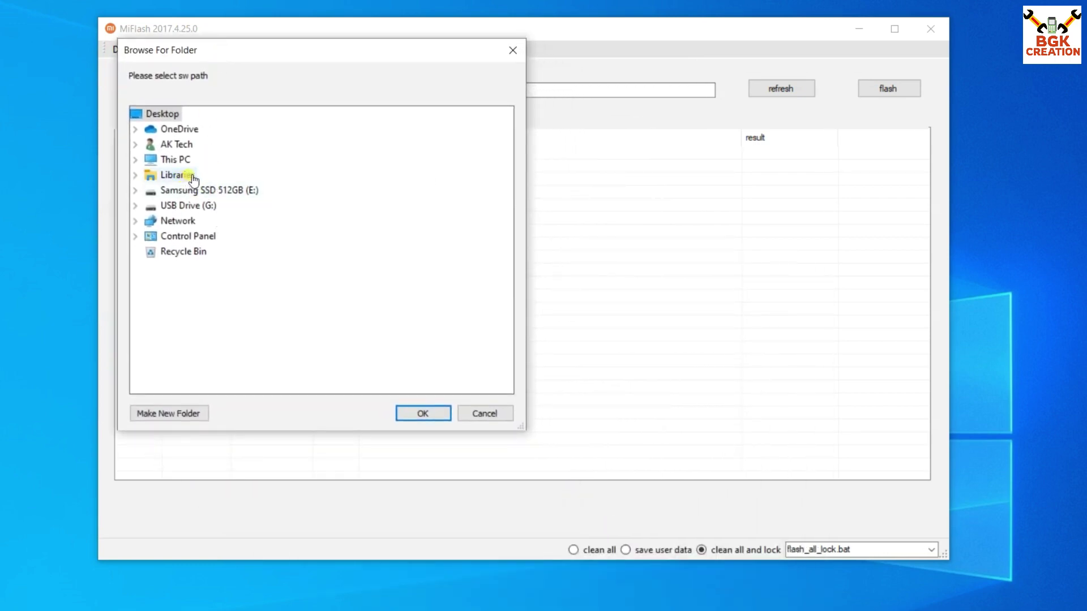
double_click(169, 162)
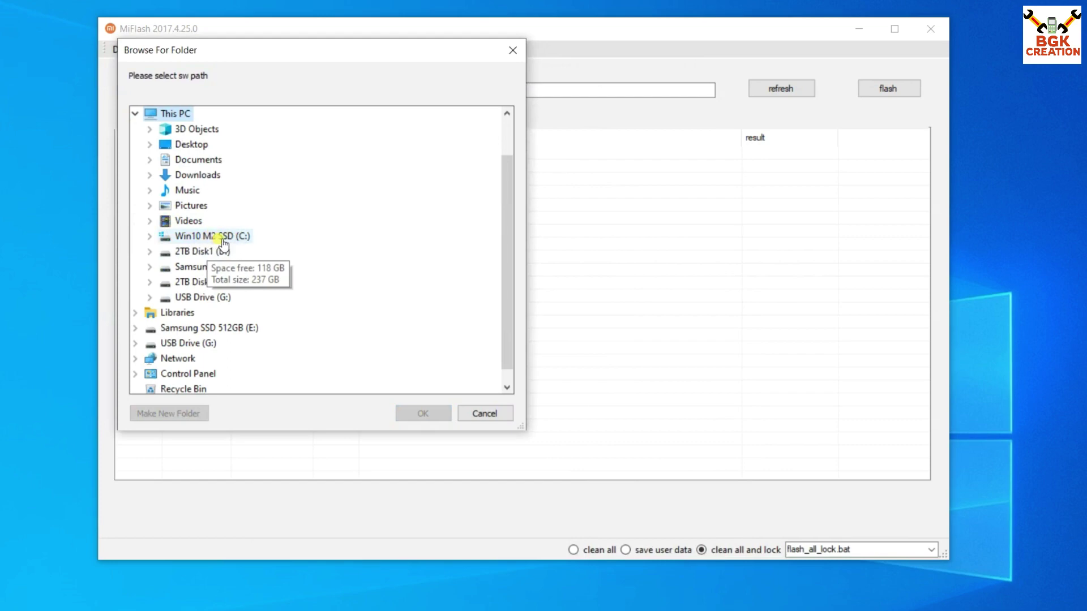
double_click(237, 239)
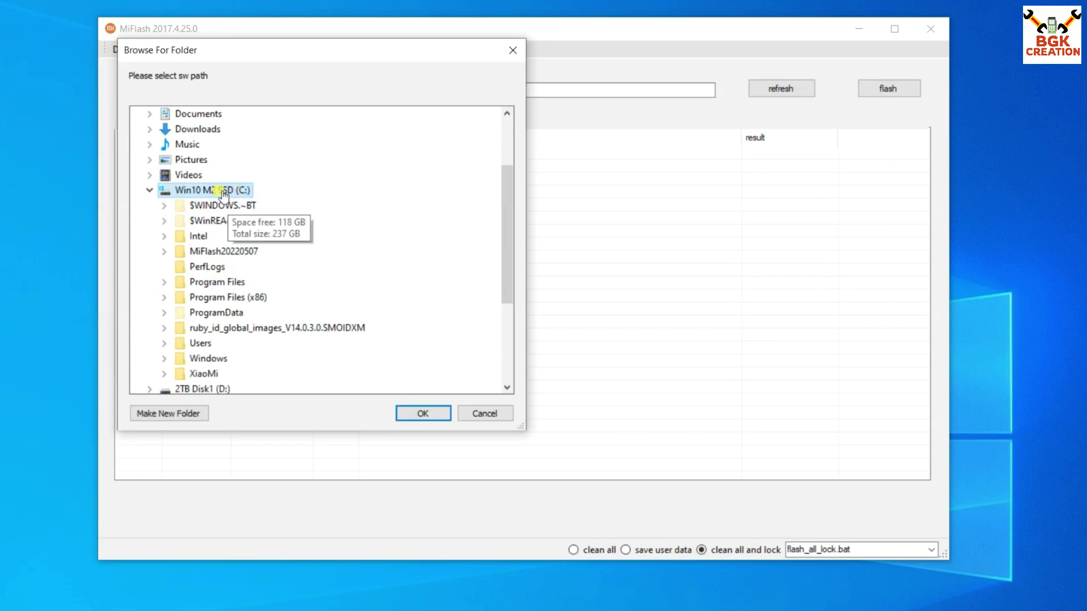
scroll(223, 195, "down", 1)
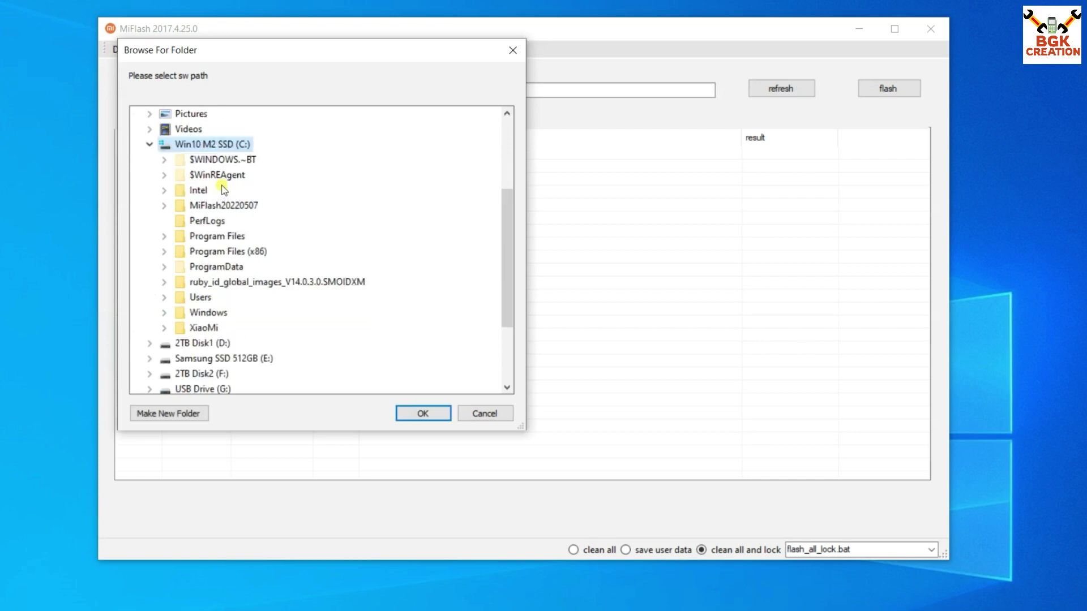
double_click(245, 283)
left_click(419, 413)
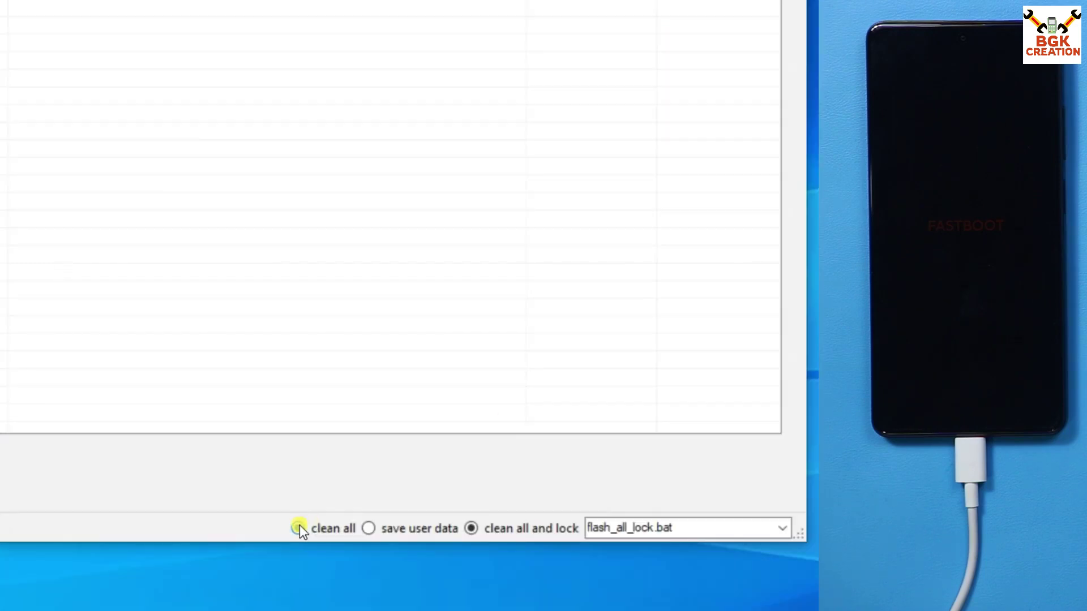
Step: Switch MiFlash's flash mode to clean all (flash_all.bat) so the bootloader is not relocked
left_click(299, 528)
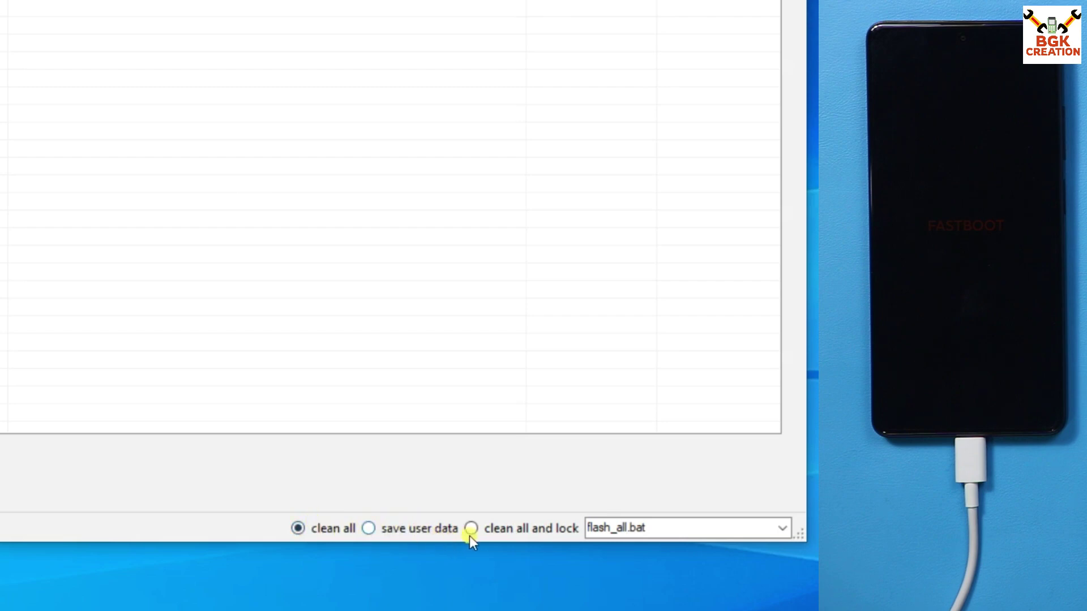